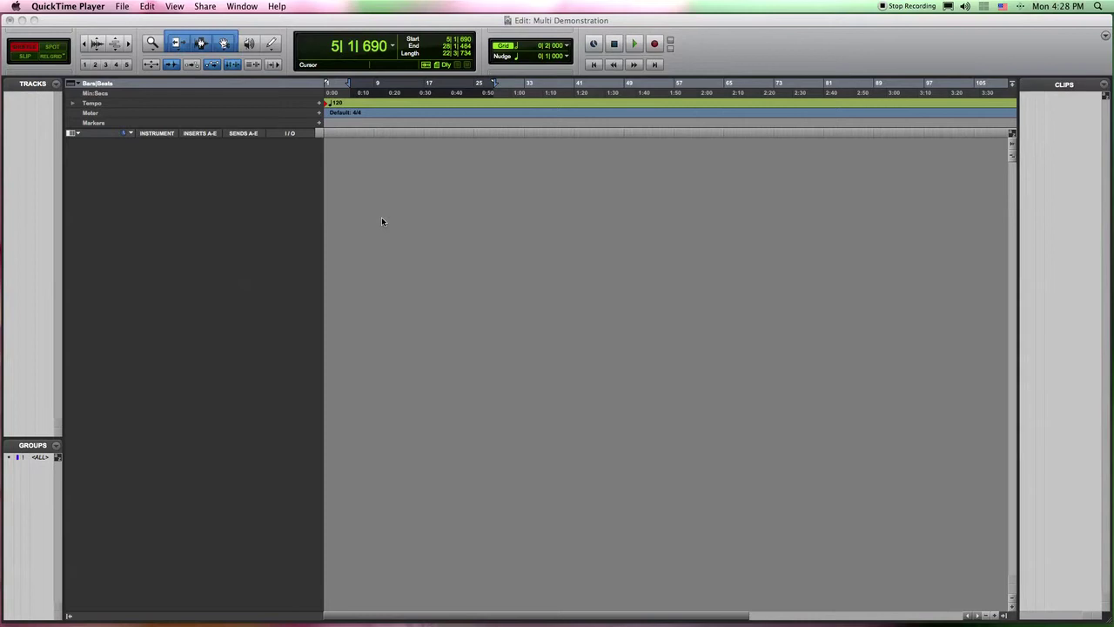
- Create nine stereo Instrument Tracks in Ticks, Inst 1 through Inst 9
{"action": "left_click", "coordinate": [434, 193]}
{"action": "key", "text": "super+shift+n"}
{"action": "type", "text": "9"}
{"action": "key", "text": "super+Down"}
{"action": "key", "text": "super+Down"}
{"action": "key", "text": "super+Down"}
{"action": "key", "text": "super+Down"}
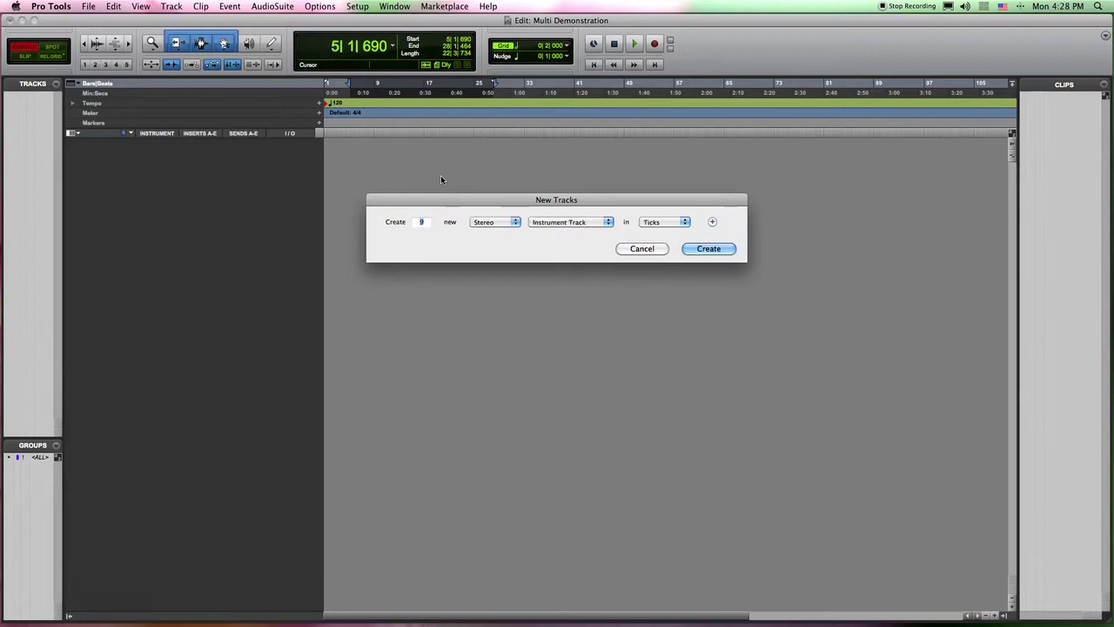
{"action": "key", "text": "Return"}
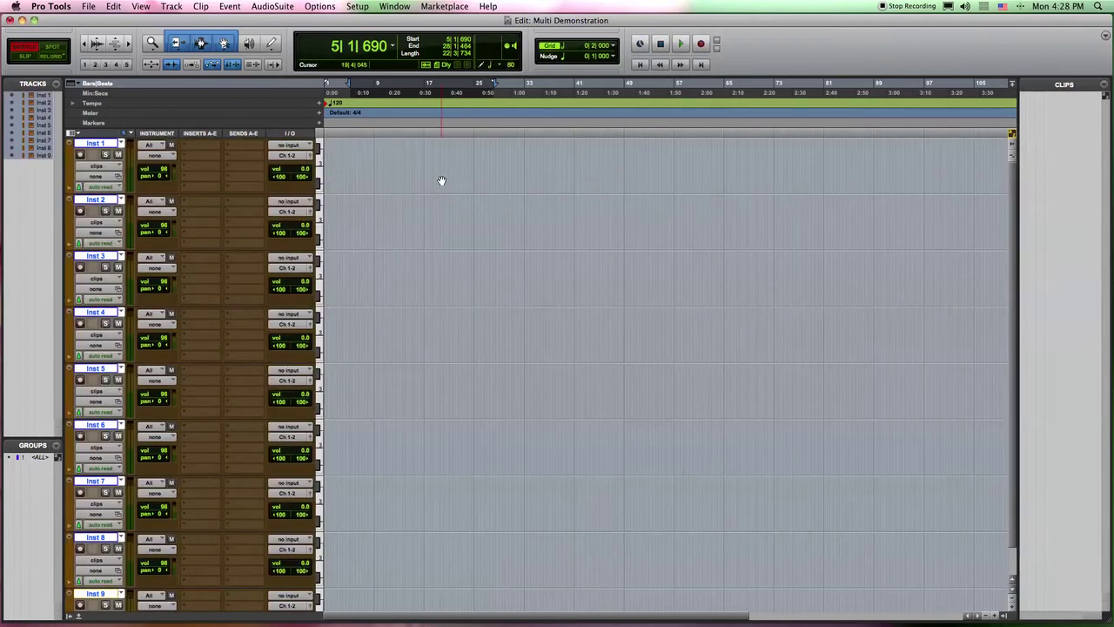
- Insert the stereo Play instrument plug-in on Inst 1's first insert
{"action": "left_click", "coordinate": [194, 145]}
{"action": "mouse_move", "coordinate": [261, 173]}
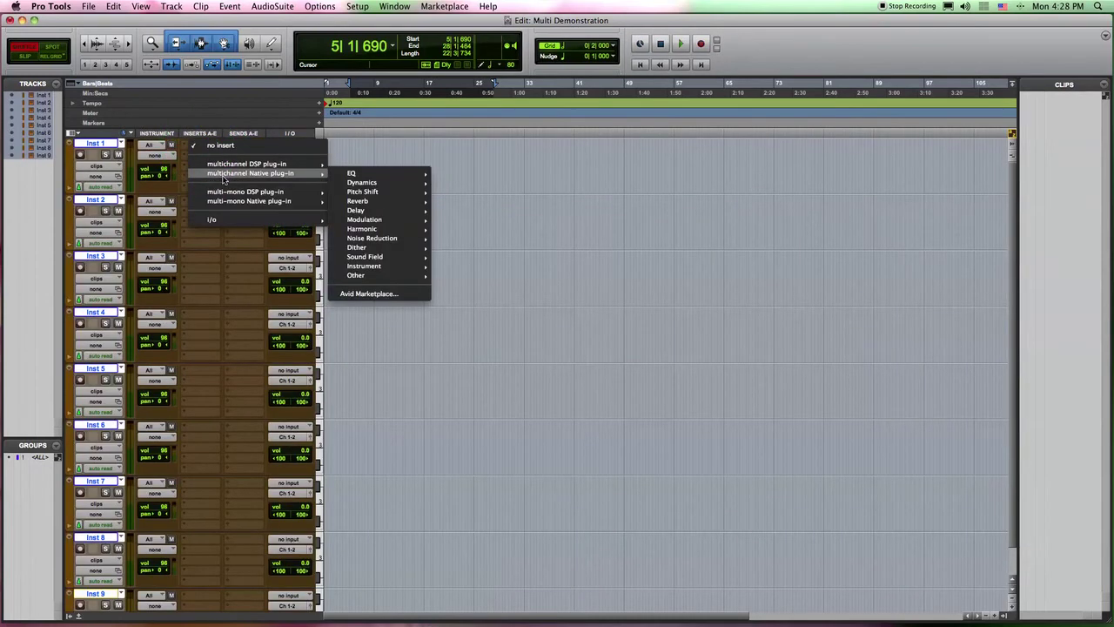
{"action": "mouse_move", "coordinate": [376, 277]}
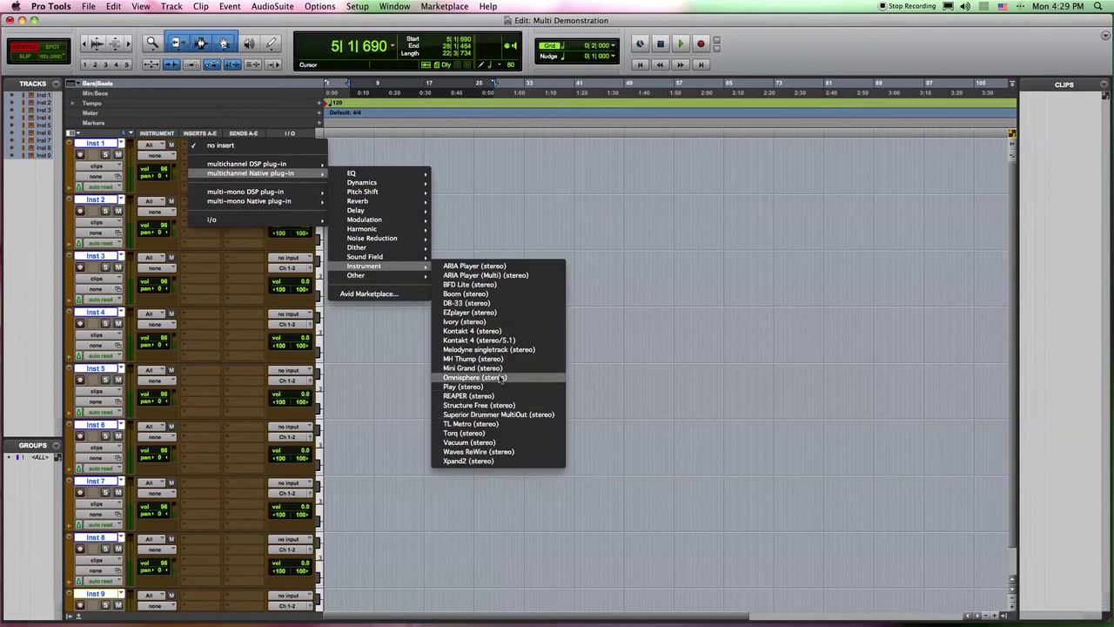
{"action": "left_click", "coordinate": [483, 386]}
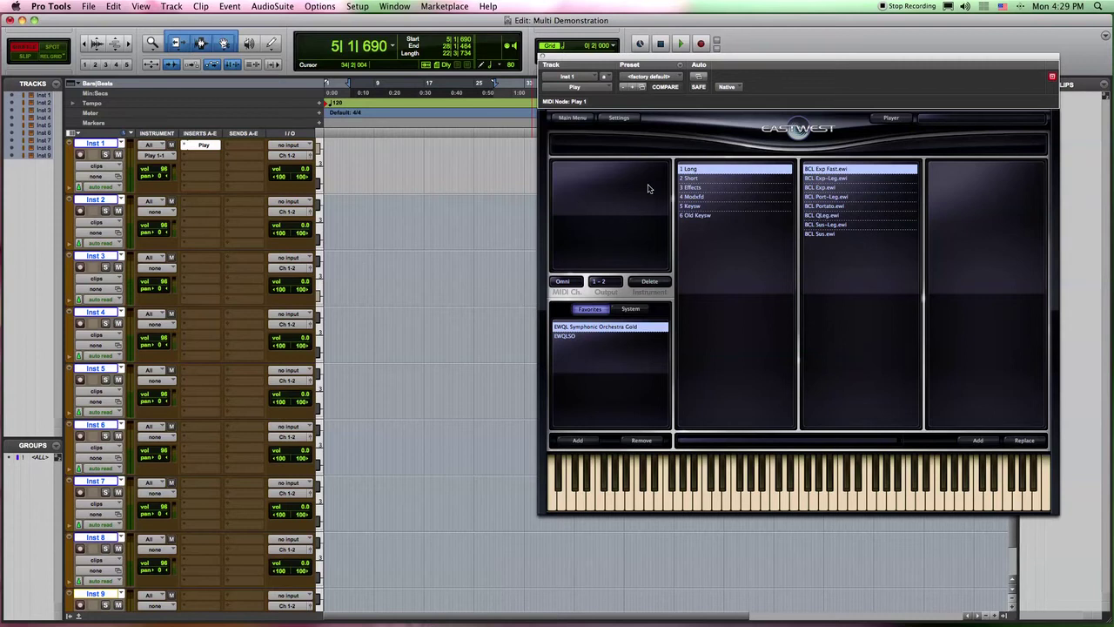
- Show Play's browser with the EWQL Symphonic Orchestra Gold folders and BCL patches, starting with BCL Exp Fast.ewi
{"action": "mouse_move", "coordinate": [644, 224]}
{"action": "left_mouse_down"}
{"action": "mouse_move", "coordinate": [701, 218]}
{"action": "mouse_move", "coordinate": [679, 215]}
{"action": "left_mouse_up"}
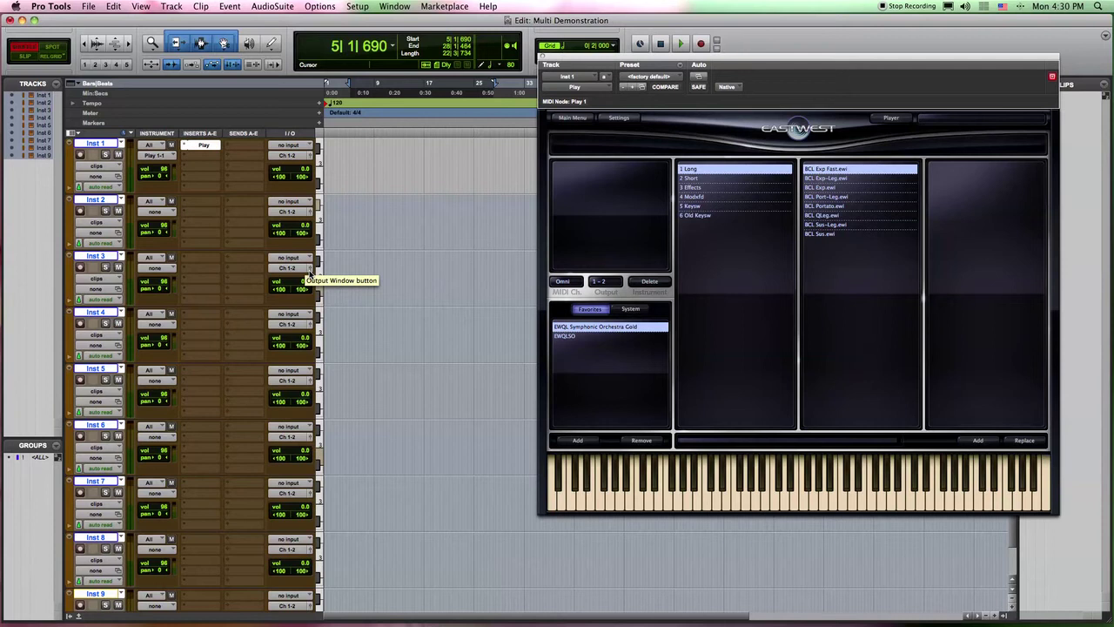
- Select bars 5 to 18 on the Inst 3 track with the Selector tool
{"action": "left_click", "coordinate": [473, 241]}
{"action": "left_click_drag", "start_coordinate": [354, 222], "coordinate": [436, 283]}
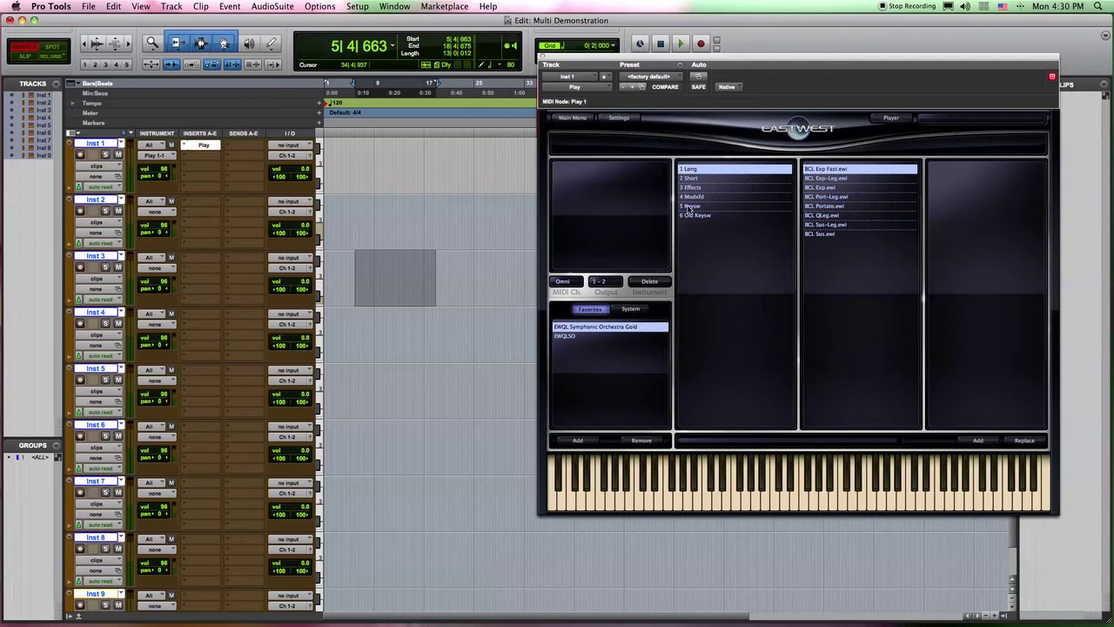
- Load Play's Demonstration preset, VCS Pizz RR through BCL Exp Fast on channels 1–8
{"action": "left_click", "coordinate": [581, 223]}
{"action": "left_click", "coordinate": [415, 204]}
{"action": "left_click", "coordinate": [505, 218]}
{"action": "left_click", "coordinate": [510, 190]}
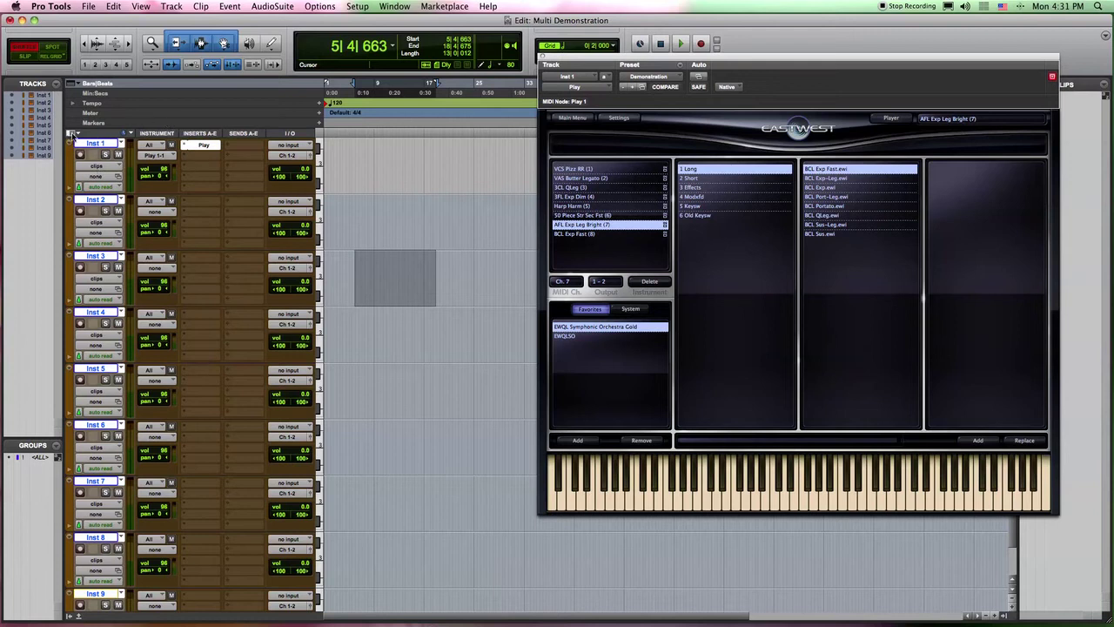
{"action": "left_click", "coordinate": [75, 134]}
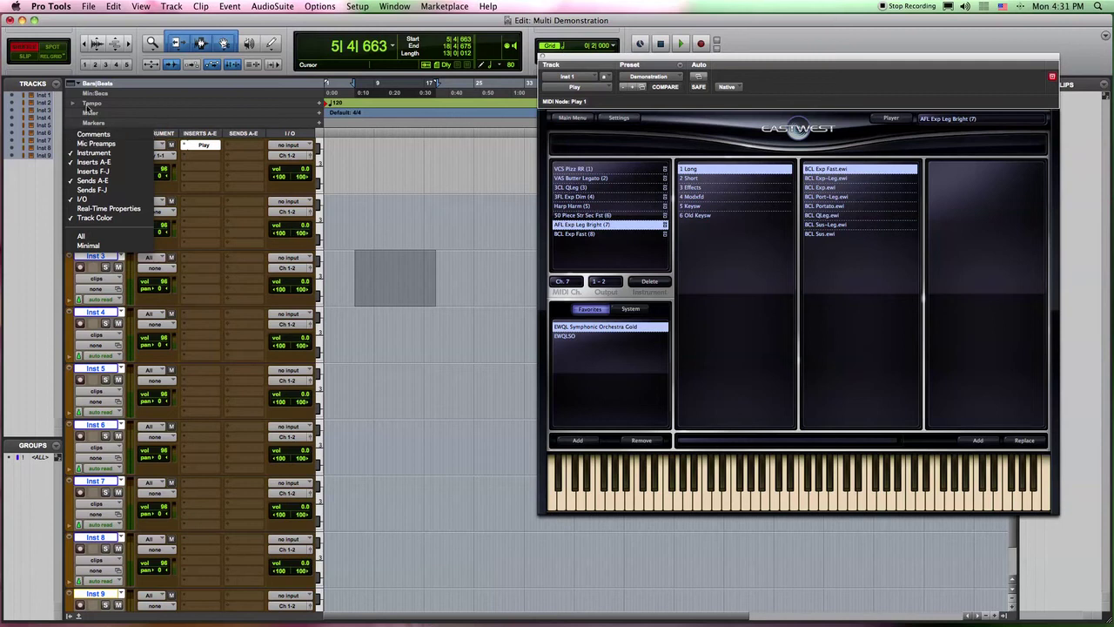
{"action": "left_click", "coordinate": [103, 155]}
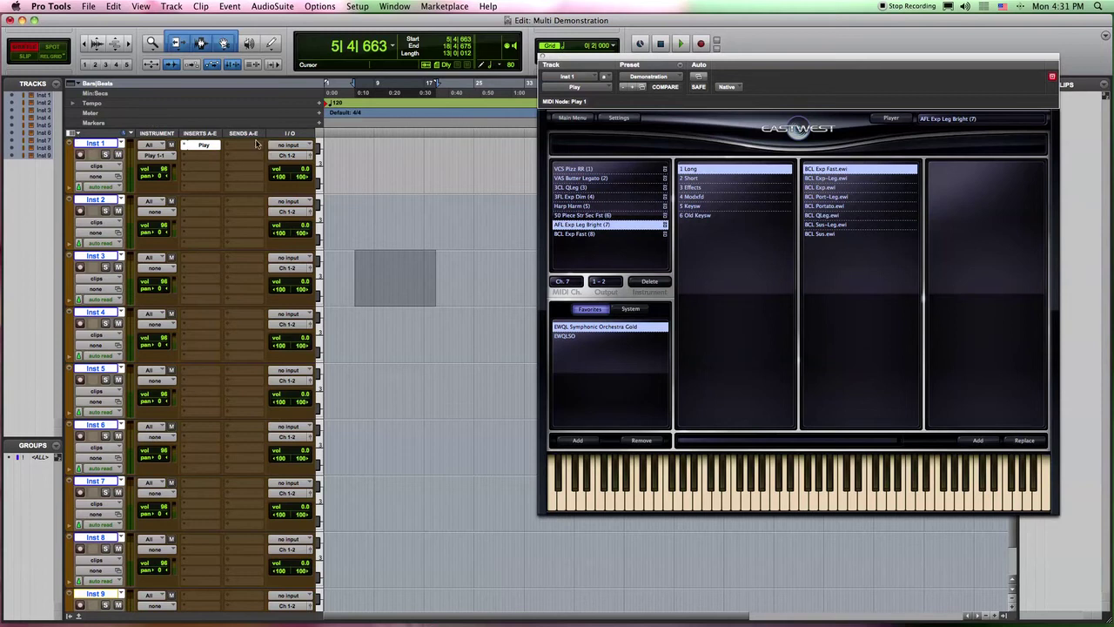
{"action": "left_click", "coordinate": [78, 135]}
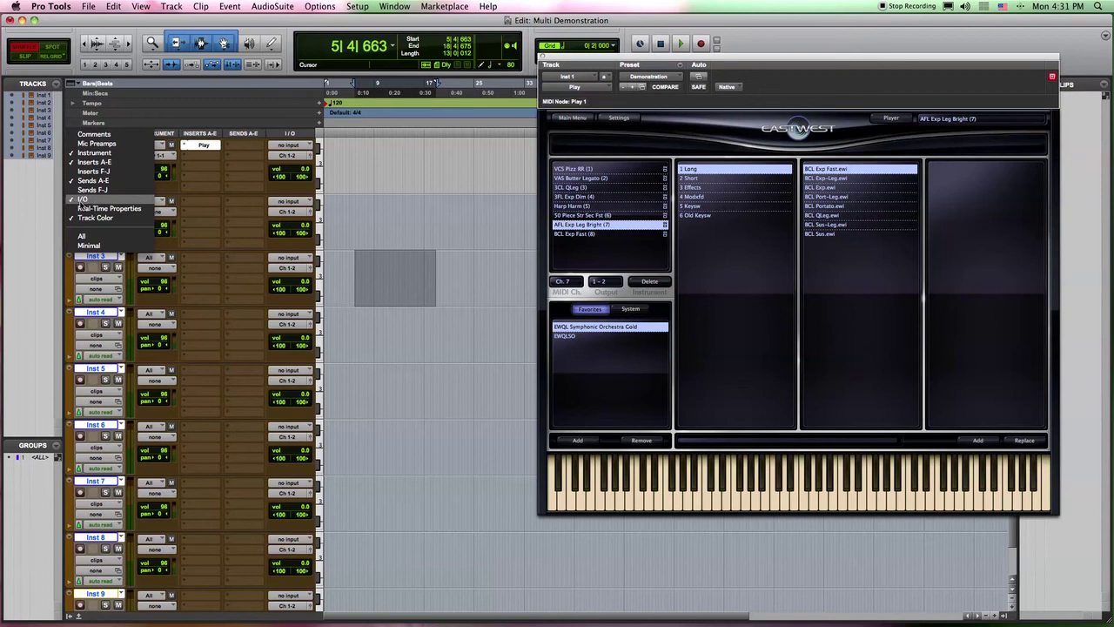
{"action": "left_click", "coordinate": [279, 211]}
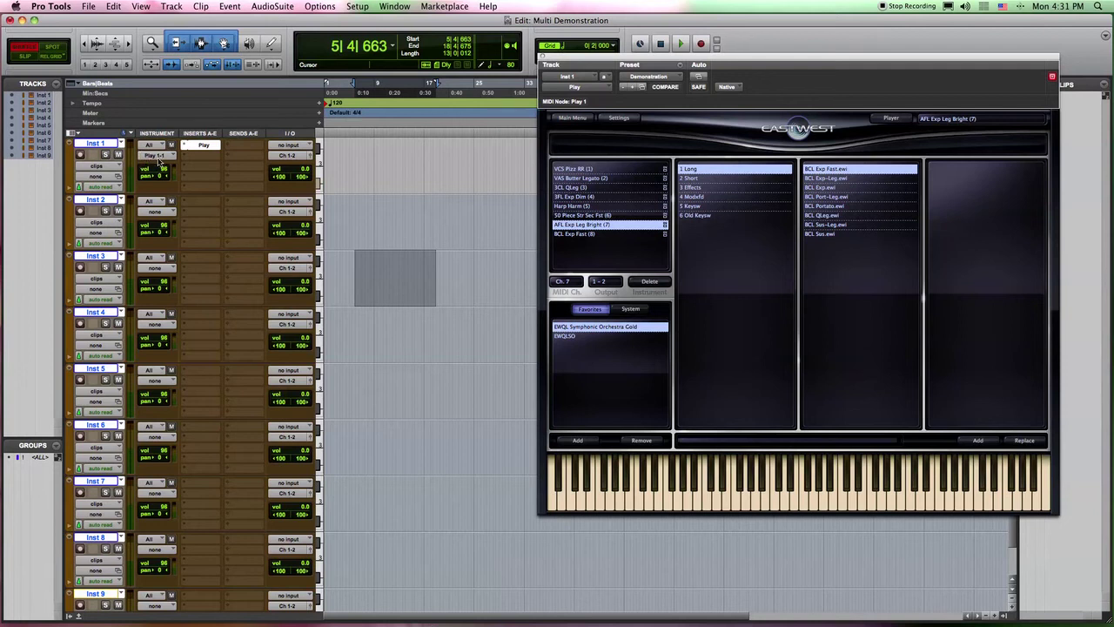
- Check Inst 1's MIDI output and each Play instrument's channel, VCS Pizz RR (1) to BCL Exp Fast (8)
{"action": "left_click", "coordinate": [151, 155]}
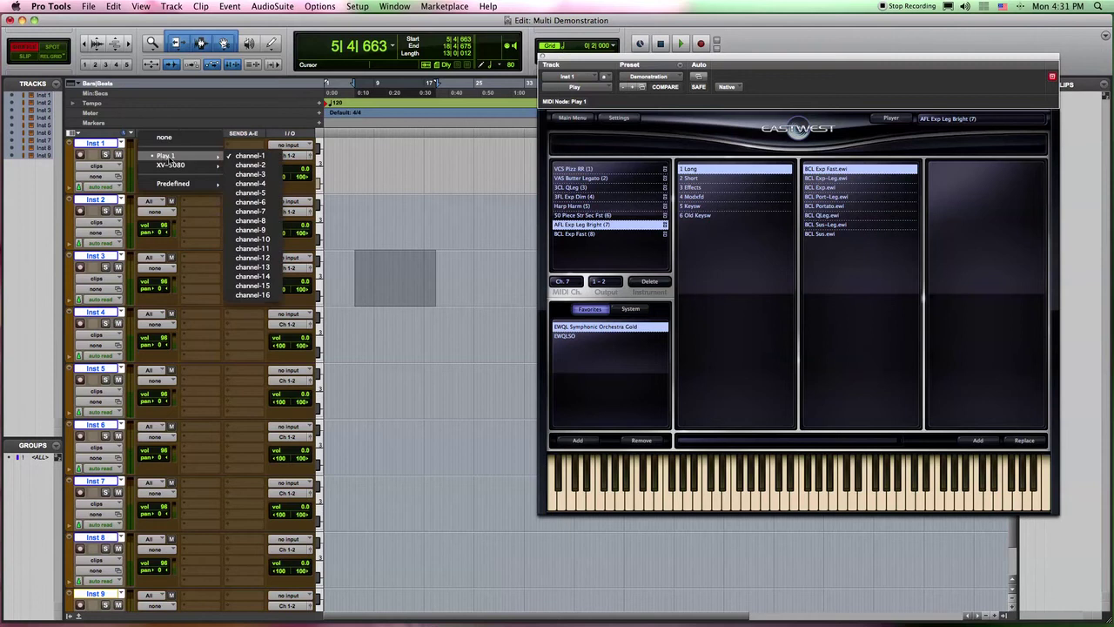
{"action": "left_click", "coordinate": [418, 142]}
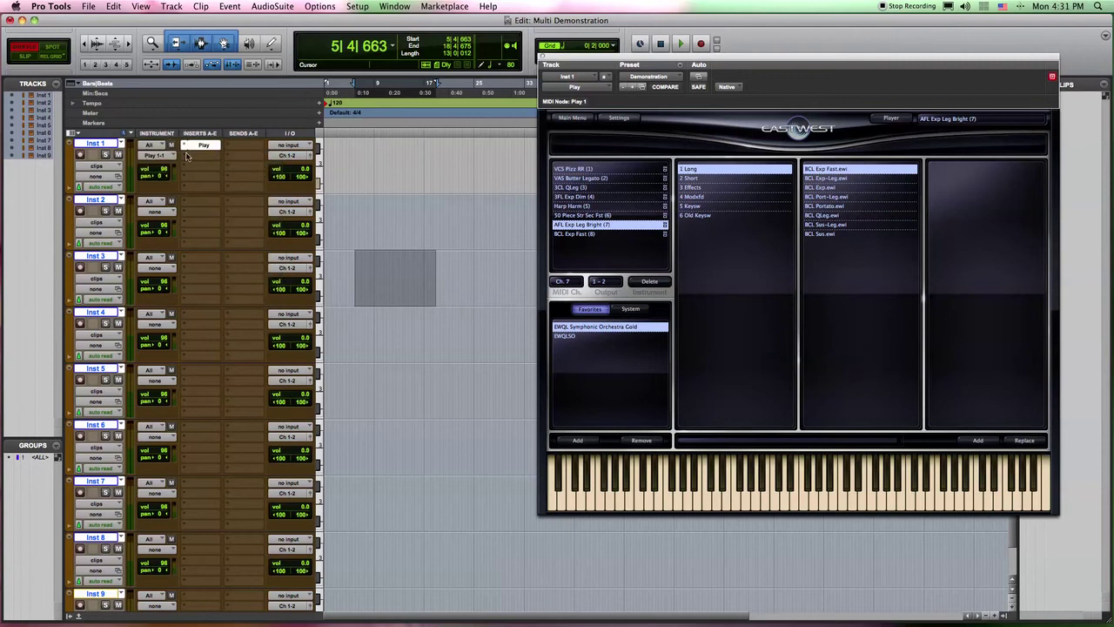
{"action": "left_click", "coordinate": [588, 169]}
{"action": "left_click", "coordinate": [597, 178]}
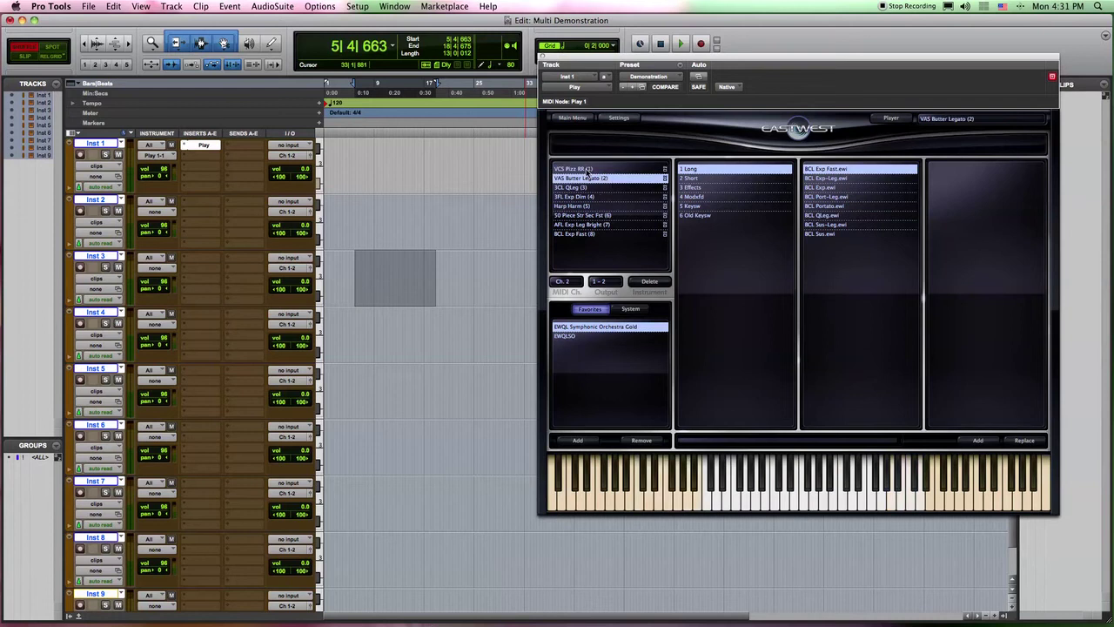
{"action": "left_click", "coordinate": [589, 168]}
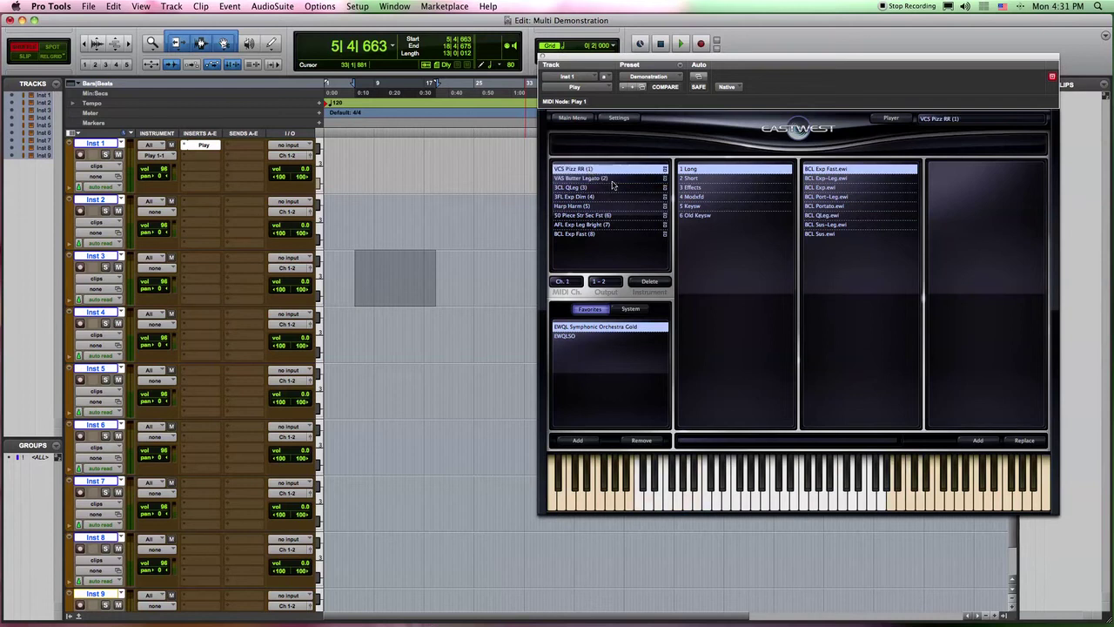
{"action": "left_click", "coordinate": [612, 187]}
{"action": "left_click", "coordinate": [607, 196]}
{"action": "left_click", "coordinate": [604, 206]}
{"action": "left_click", "coordinate": [602, 224]}
{"action": "left_click", "coordinate": [601, 233]}
{"action": "left_click", "coordinate": [586, 169]}
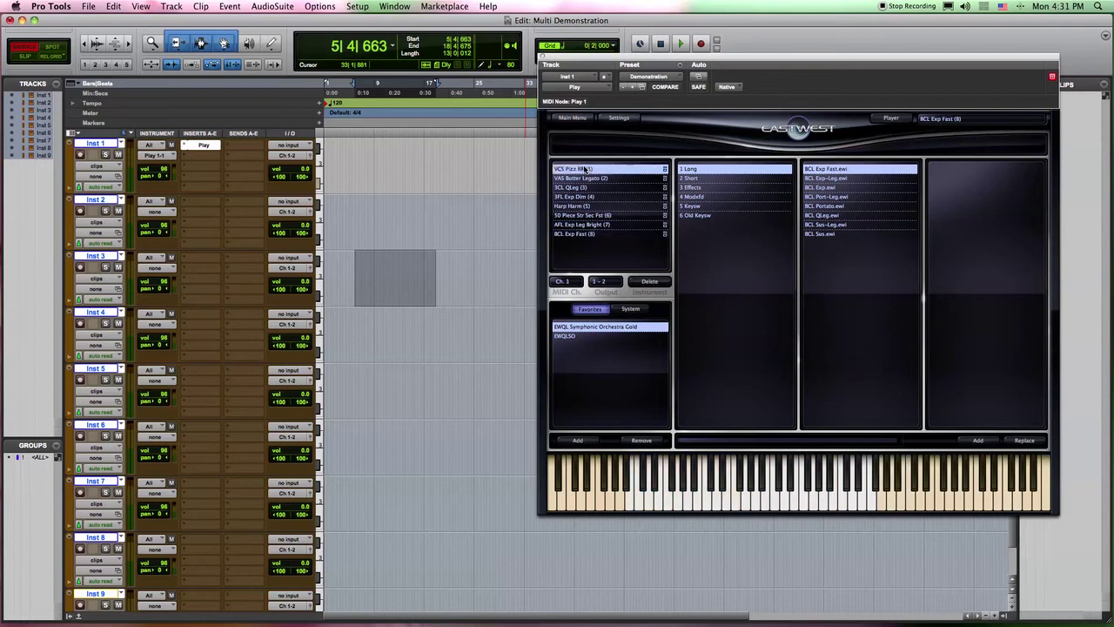
- Confirm VAS Butter Legato (2) is on Ch. 2, then bring up Play's Audio and Midi Settings
{"action": "left_click", "coordinate": [892, 118]}
{"action": "left_click", "coordinate": [884, 120]}
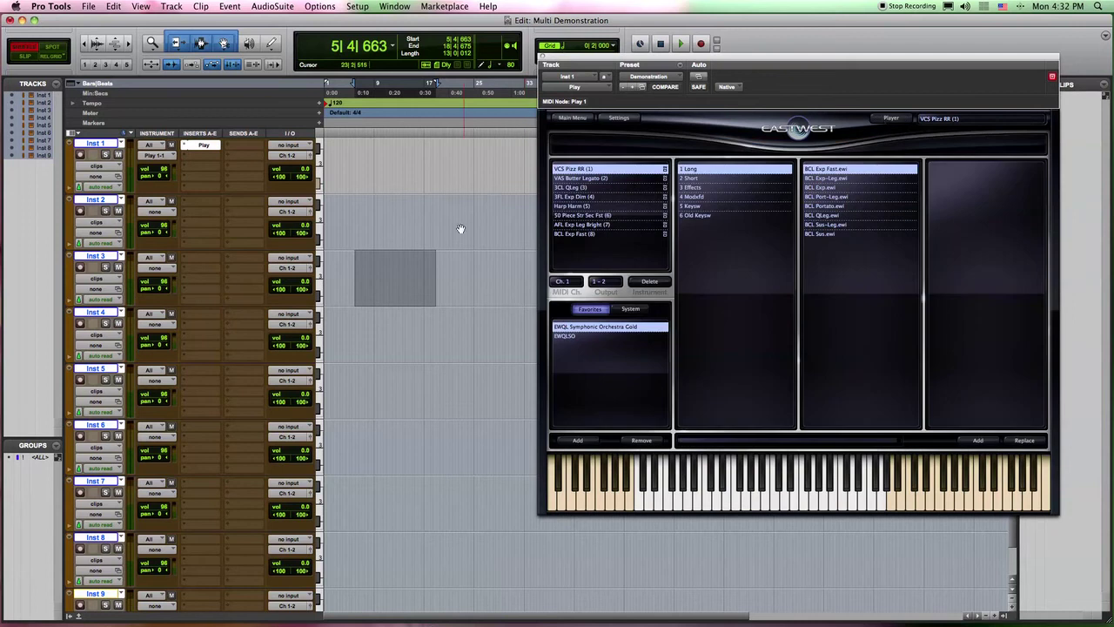
{"action": "left_click", "coordinate": [577, 179]}
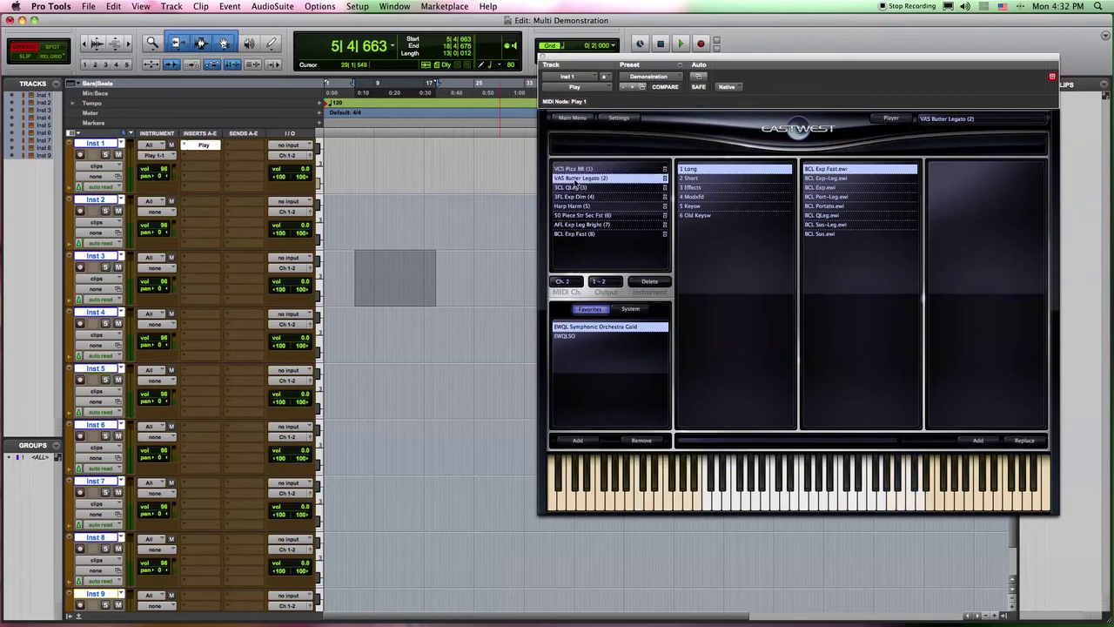
{"action": "left_click", "coordinate": [568, 282]}
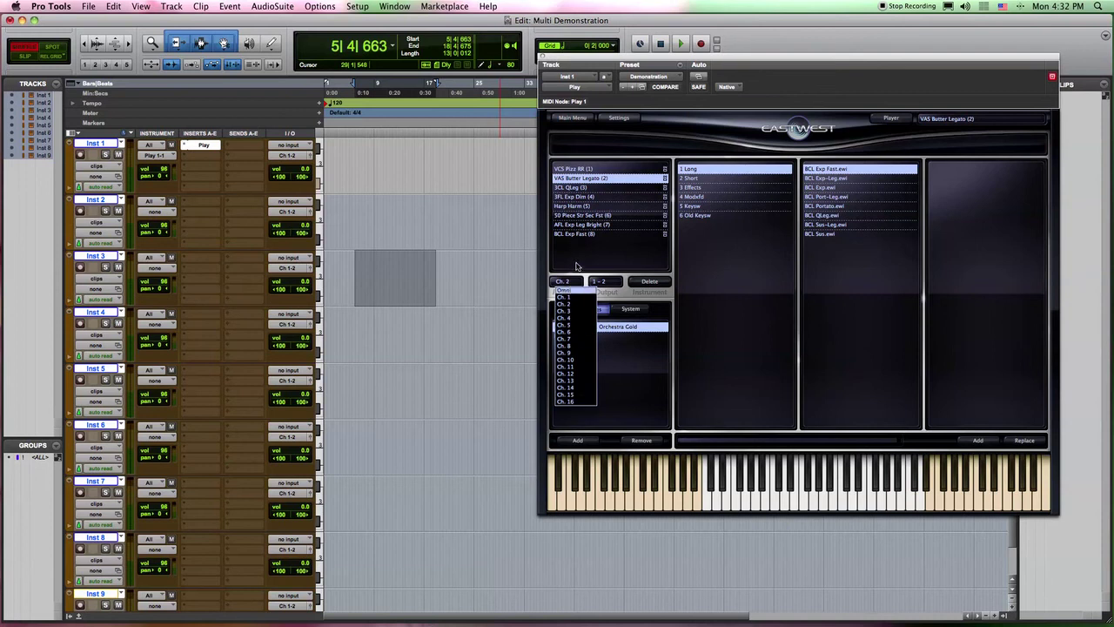
{"action": "left_click", "coordinate": [577, 254]}
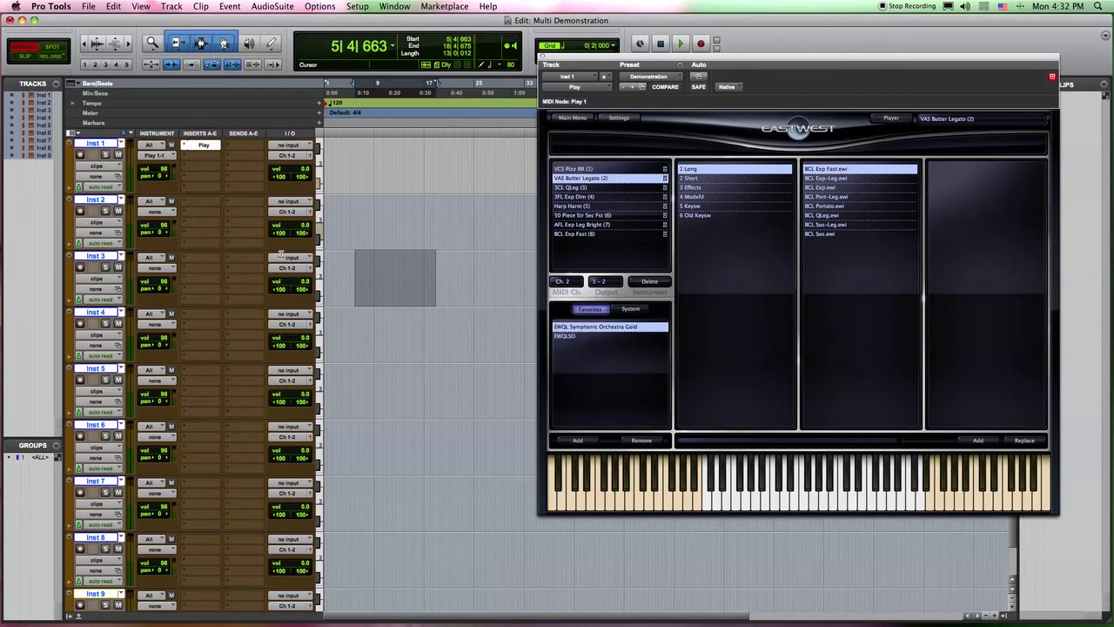
{"action": "left_click", "coordinate": [619, 120]}
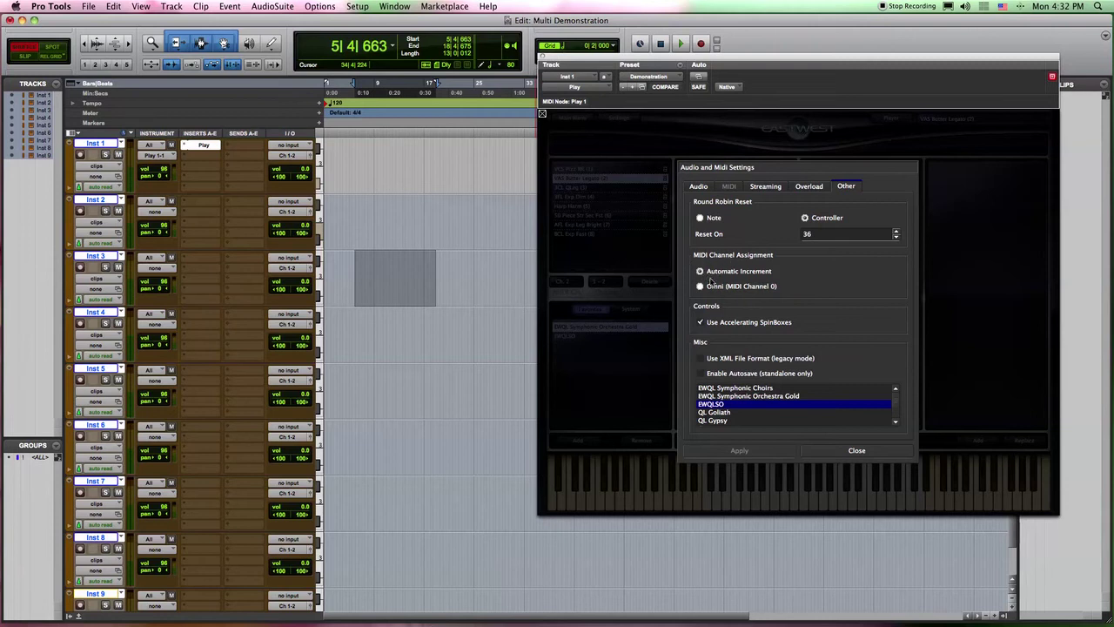
- Close Play's Audio and Midi Settings to return to the eight Demonstration instruments
{"action": "left_click", "coordinate": [835, 452]}
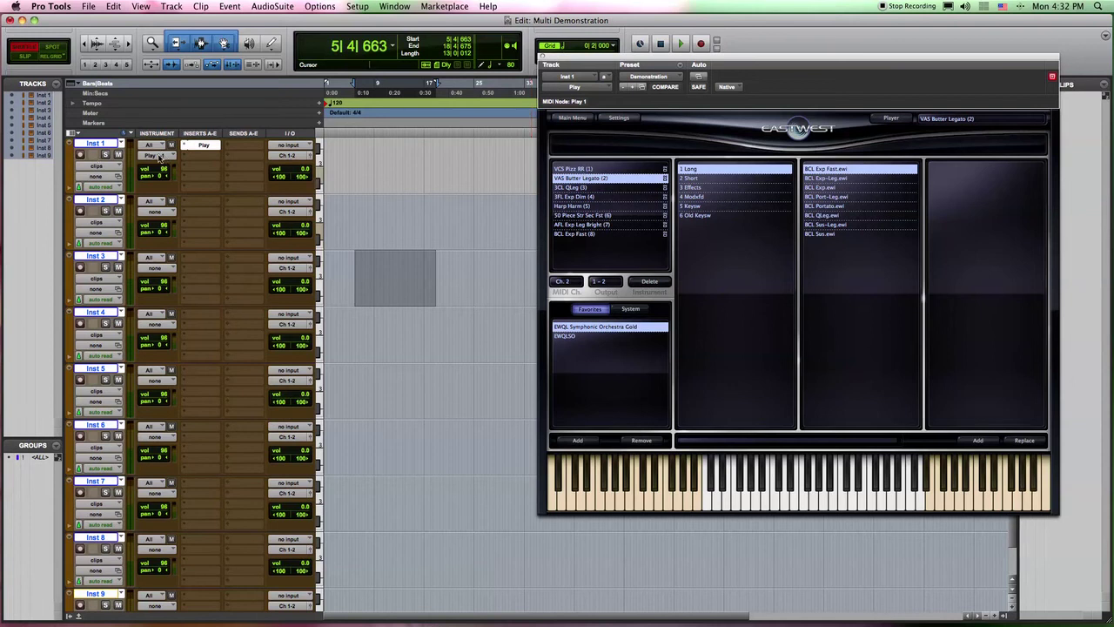
- Record-arm Inst 1 to audition VCS Pizz RR (1), mark bar 10, then arm Inst 2
{"action": "left_click", "coordinate": [80, 154]}
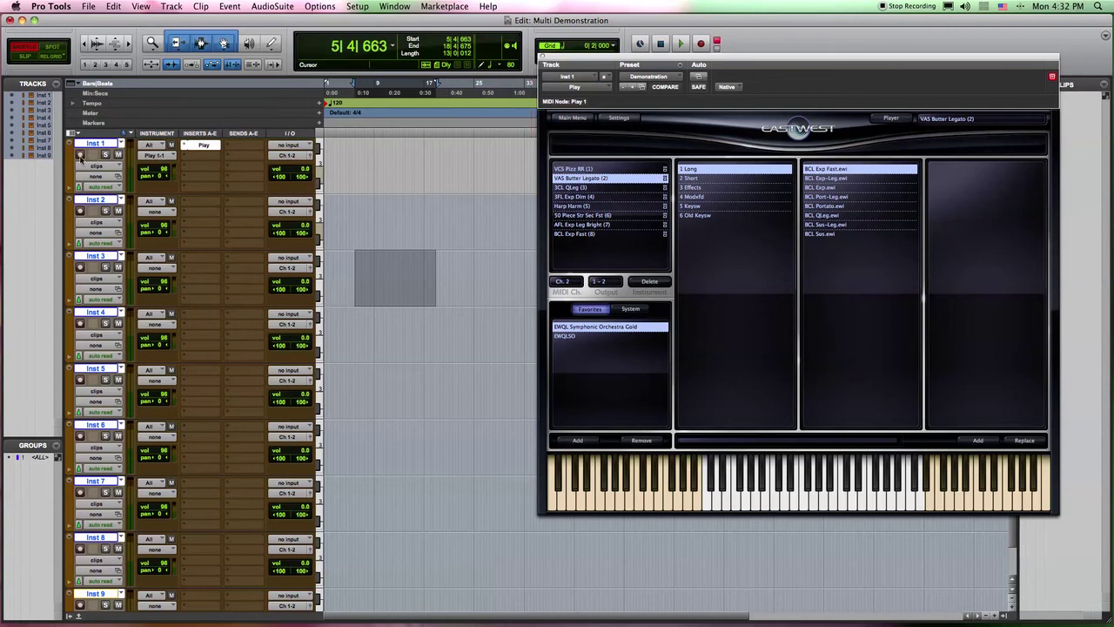
{"action": "left_click", "coordinate": [595, 169]}
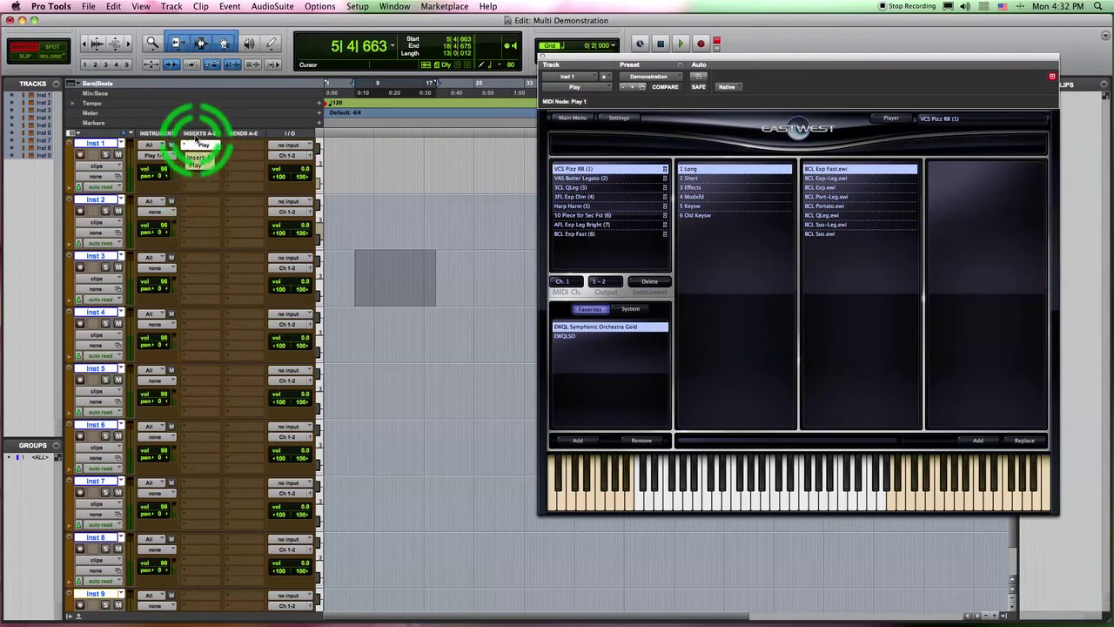
{"action": "left_click", "coordinate": [383, 159]}
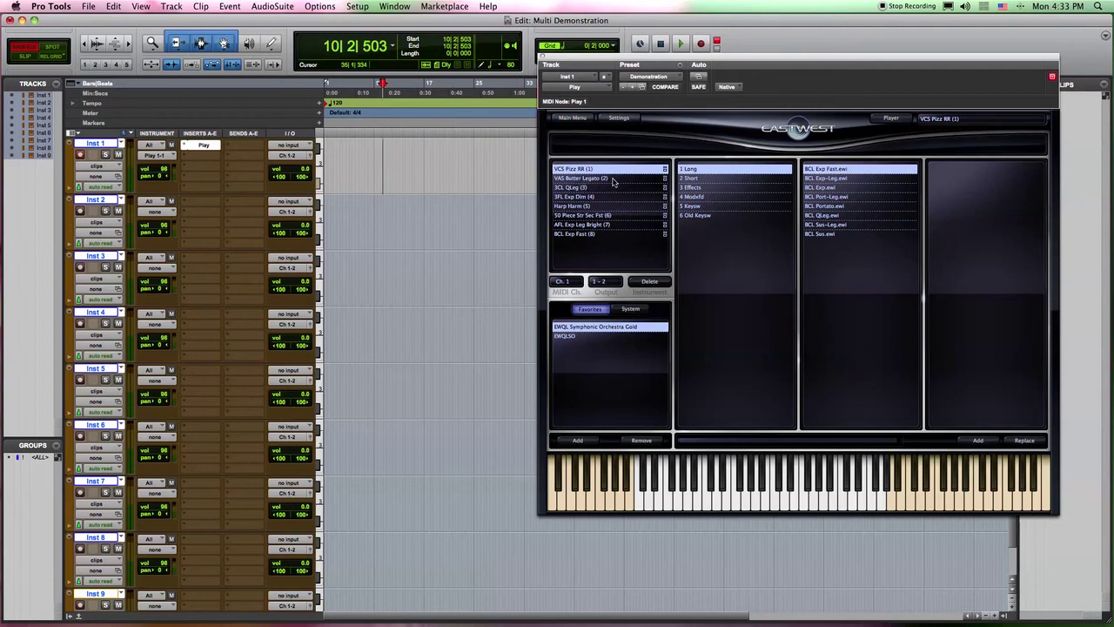
{"action": "left_click", "coordinate": [80, 211]}
- Send Inst 2's MIDI to Play channel 2 and route VAS Butter Legato to outputs 3-4
{"action": "left_click", "coordinate": [171, 214]}
{"action": "mouse_move", "coordinate": [182, 222]}
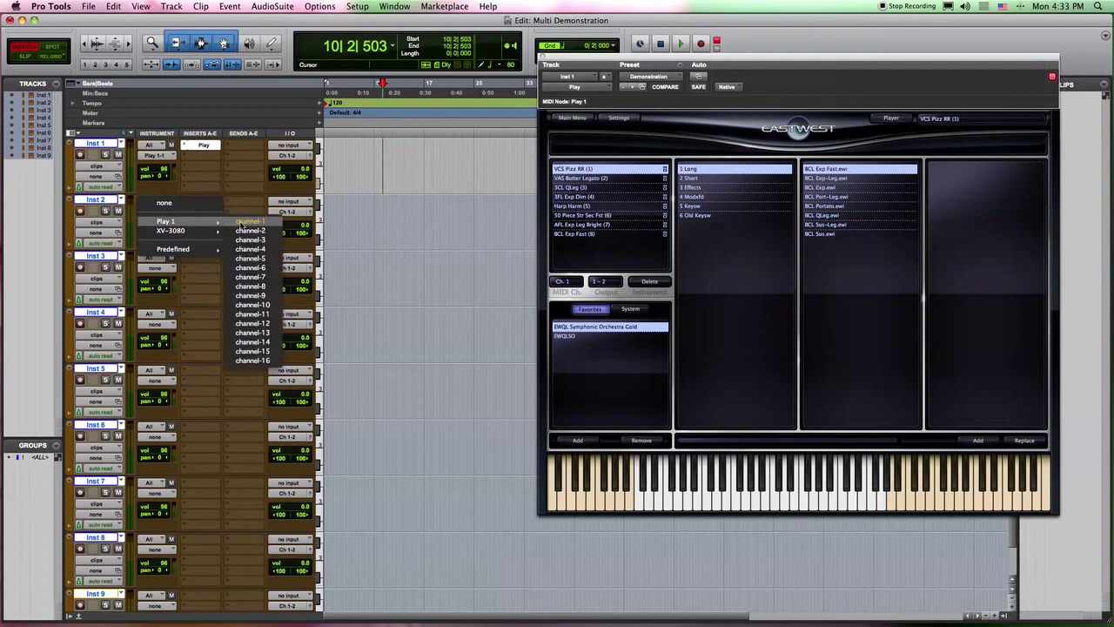
{"action": "left_click", "coordinate": [265, 231]}
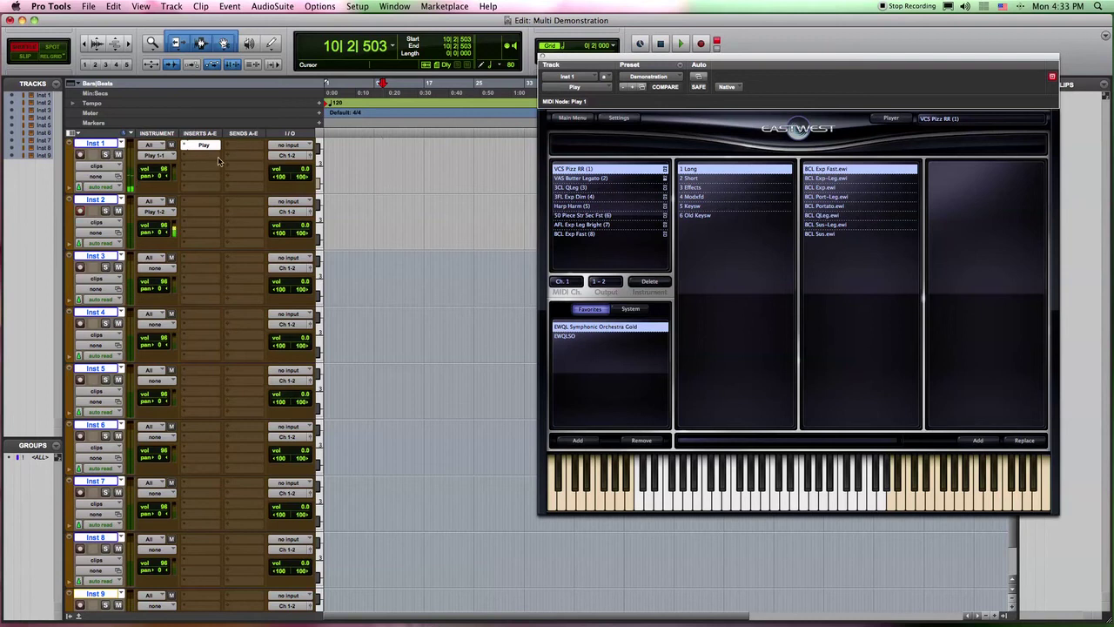
{"action": "left_click", "coordinate": [604, 178]}
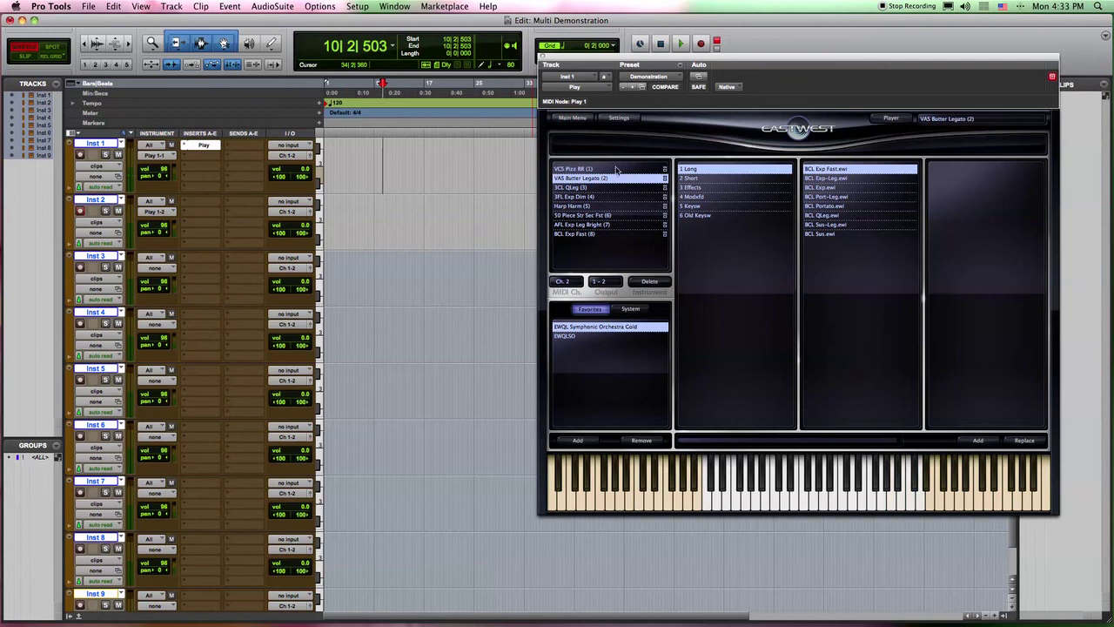
{"action": "left_click", "coordinate": [600, 283]}
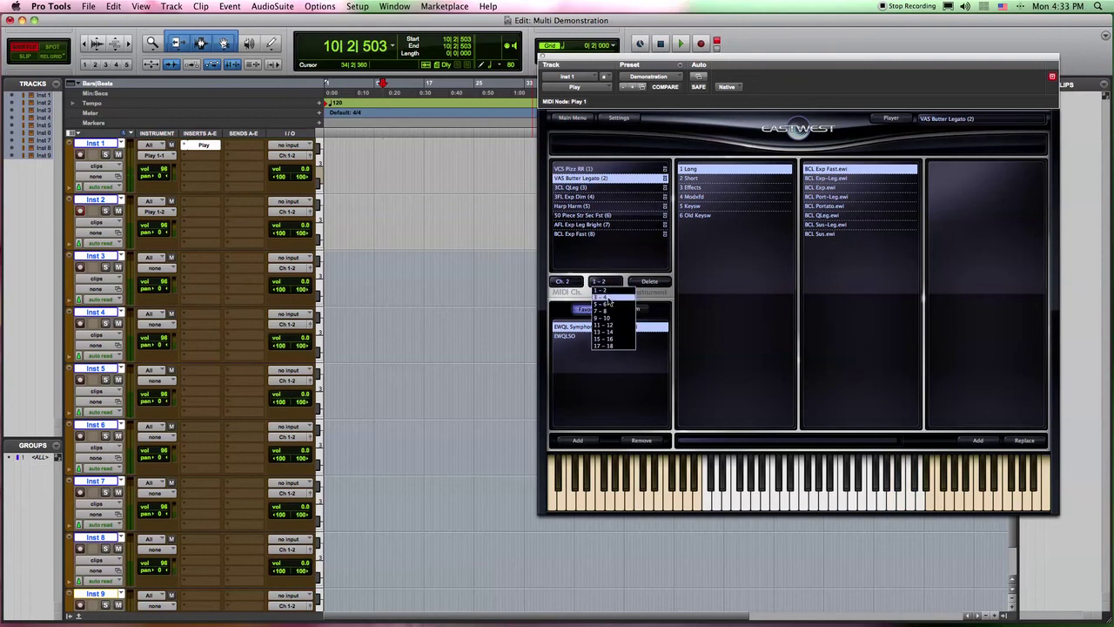
{"action": "left_click", "coordinate": [609, 299]}
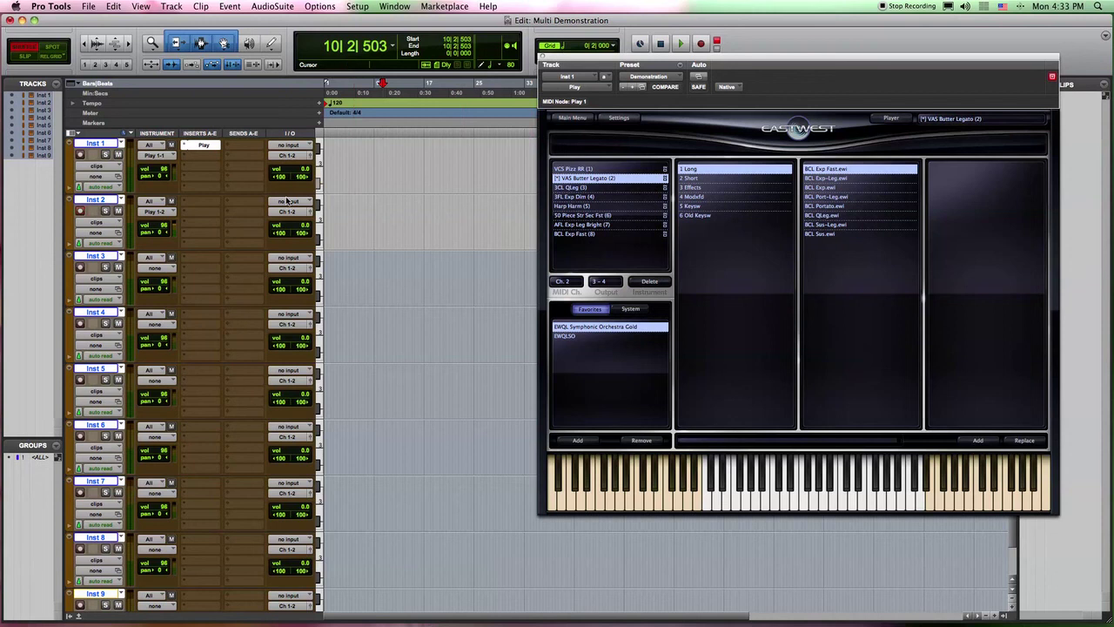
- Feed Inst 2's input from Play – Inst 1 – Insert a > Play3-4
{"action": "left_click", "coordinate": [284, 205]}
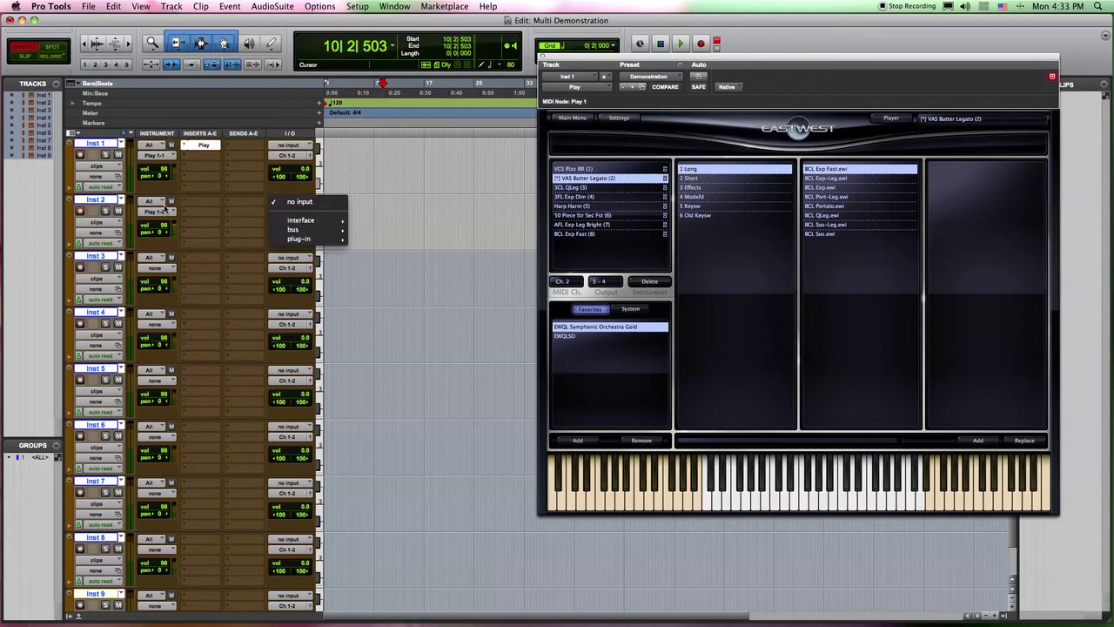
{"action": "mouse_move", "coordinate": [314, 239]}
{"action": "mouse_move", "coordinate": [393, 241]}
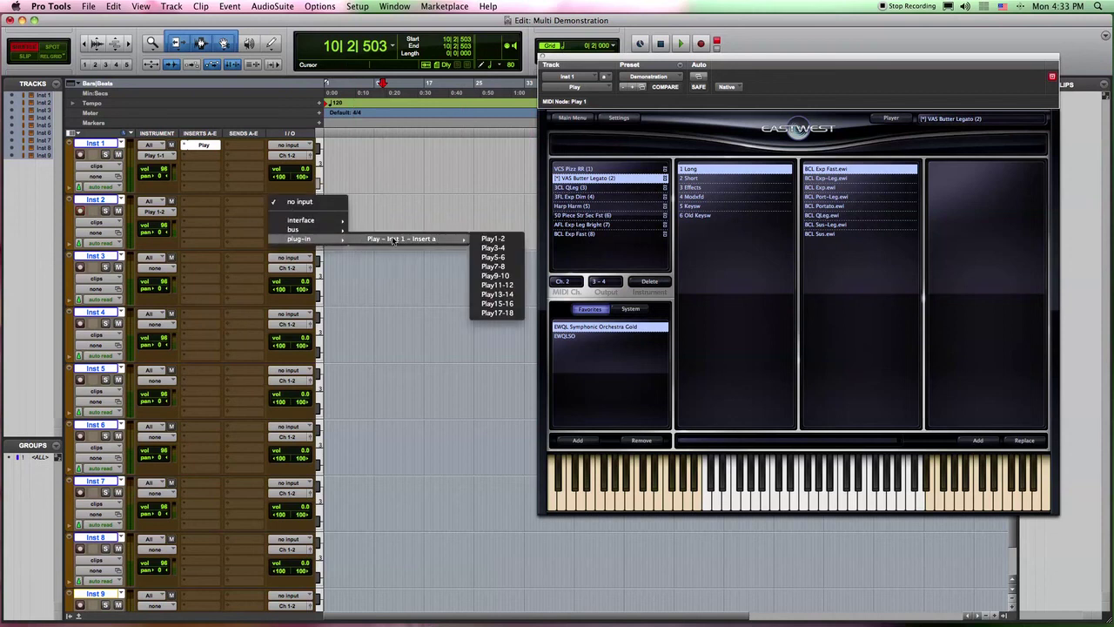
{"action": "left_click", "coordinate": [494, 247]}
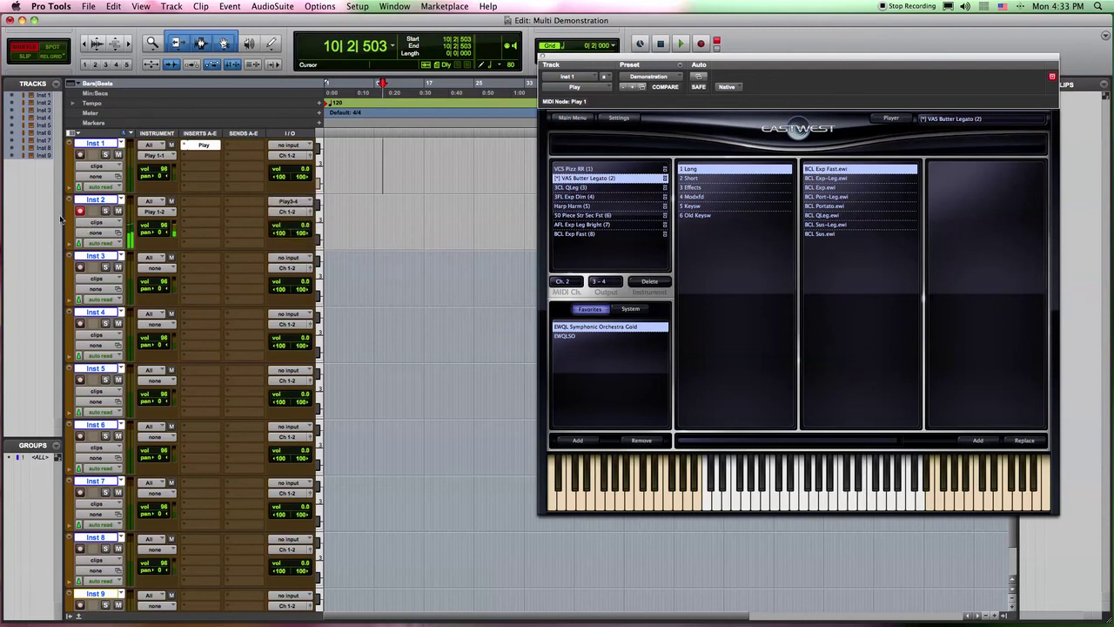
- Select bars 3 to 25 on the Inst 2 track
{"action": "left_click_drag", "start_coordinate": [339, 218], "coordinate": [478, 218]}
{"action": "left_click", "coordinate": [351, 218]}
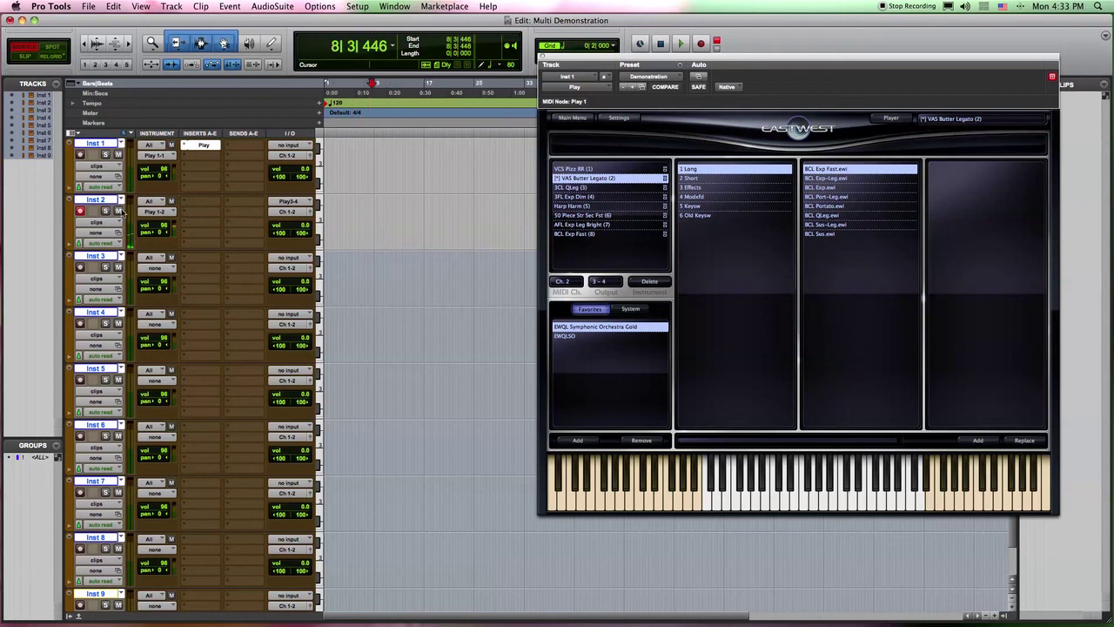
{"action": "left_click_drag", "start_coordinate": [340, 218], "coordinate": [472, 218]}
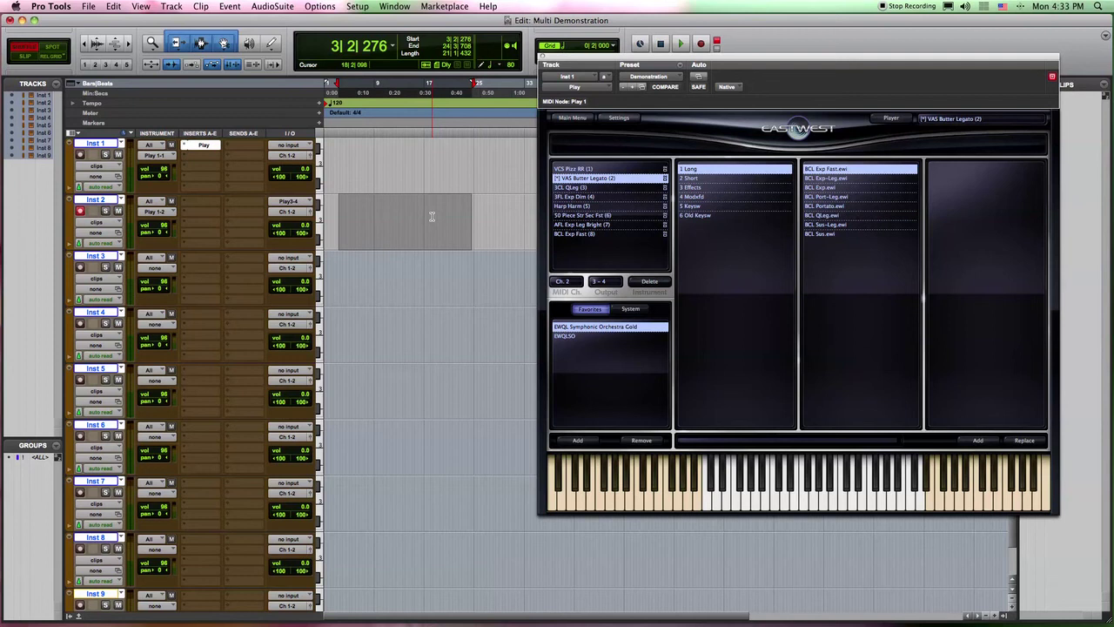
{"action": "left_click", "coordinate": [294, 223]}
- Send Inst 3's MIDI to Play 1 channel 3 and take its input from Play5-6
{"action": "left_click", "coordinate": [163, 270]}
{"action": "mouse_move", "coordinate": [174, 277]}
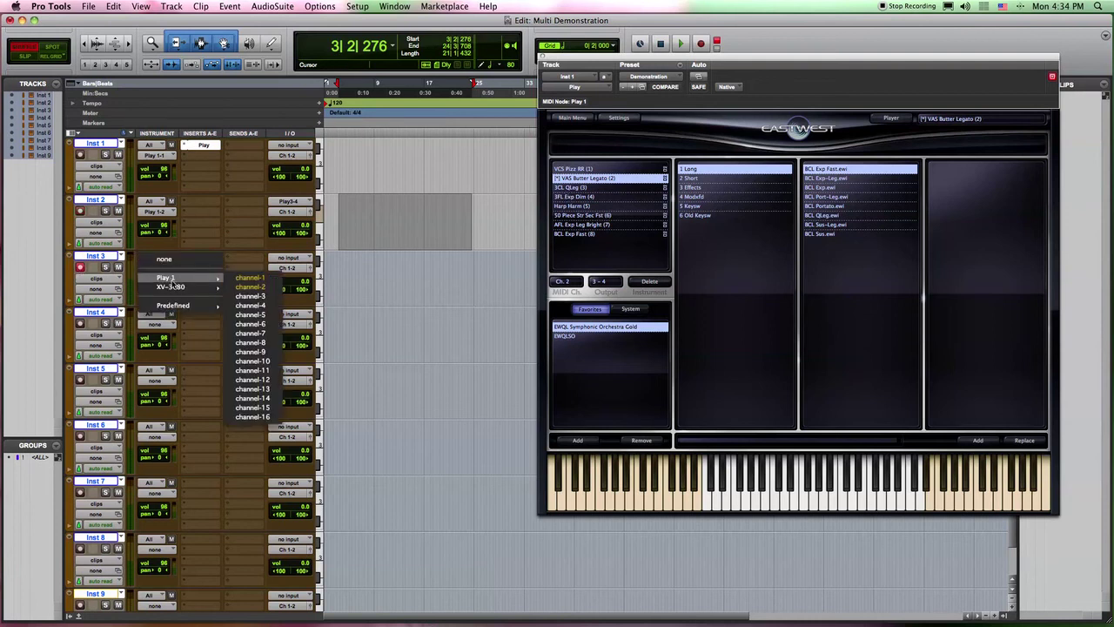
{"action": "left_click", "coordinate": [266, 297]}
{"action": "left_click", "coordinate": [288, 260]}
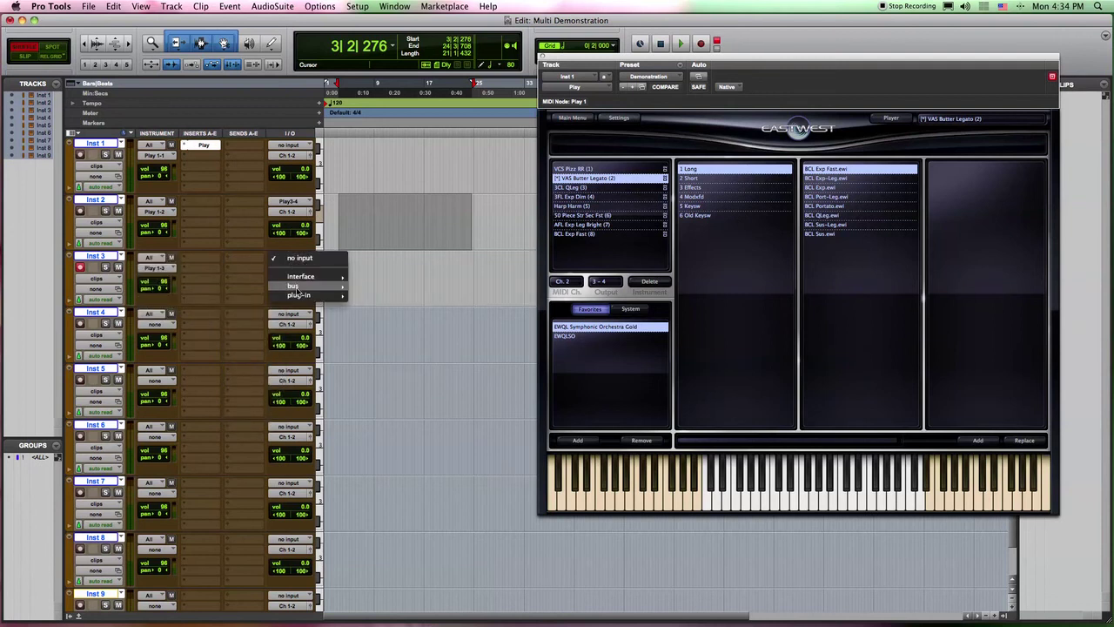
{"action": "mouse_move", "coordinate": [298, 295]}
{"action": "mouse_move", "coordinate": [394, 294]}
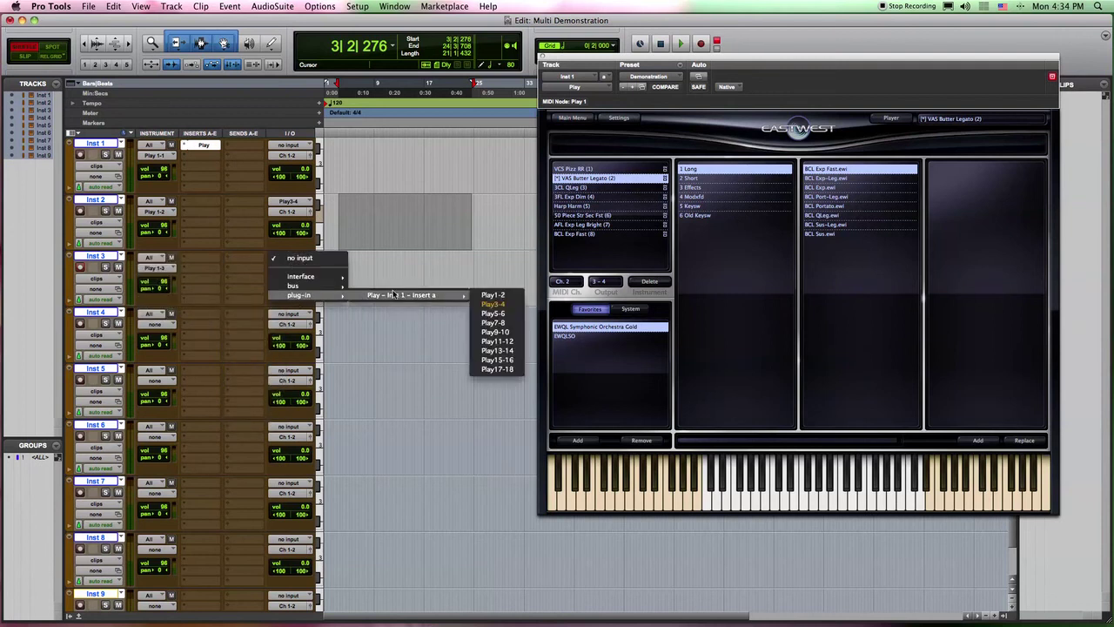
{"action": "left_click", "coordinate": [501, 314]}
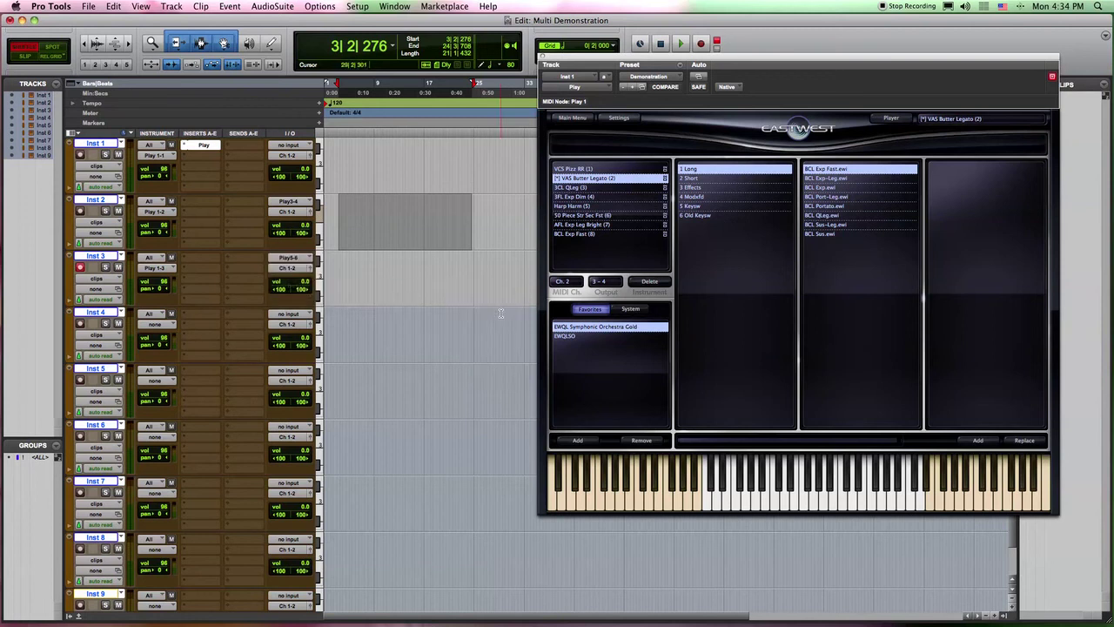
- Route Play's 3CL QLeg patch to outputs 5-6
{"action": "left_click", "coordinate": [585, 188]}
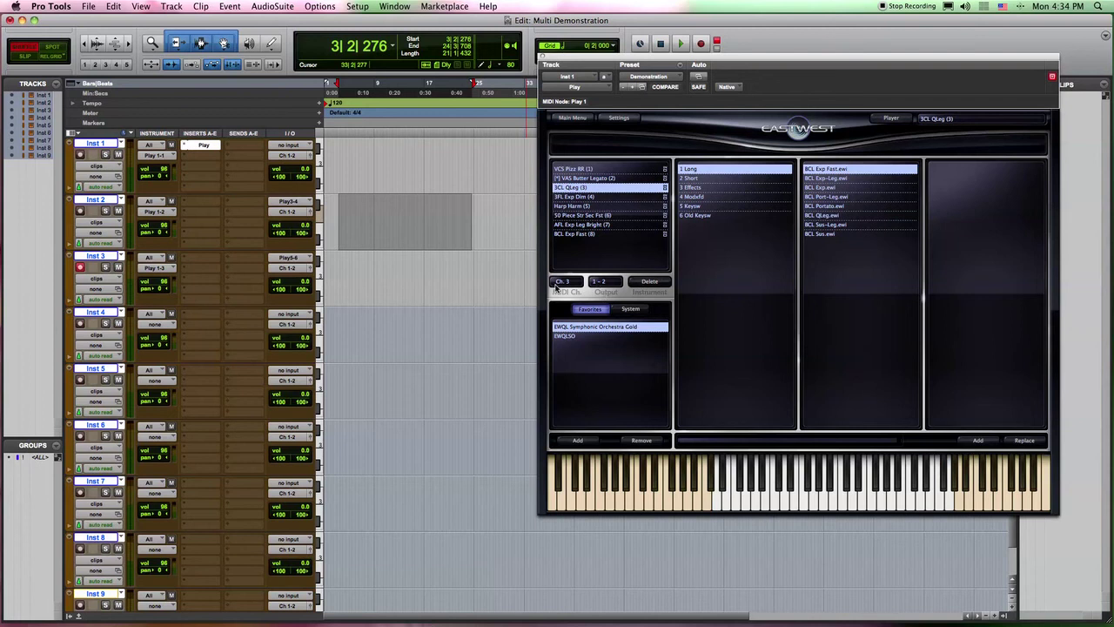
{"action": "left_click", "coordinate": [605, 281]}
{"action": "left_click", "coordinate": [610, 305]}
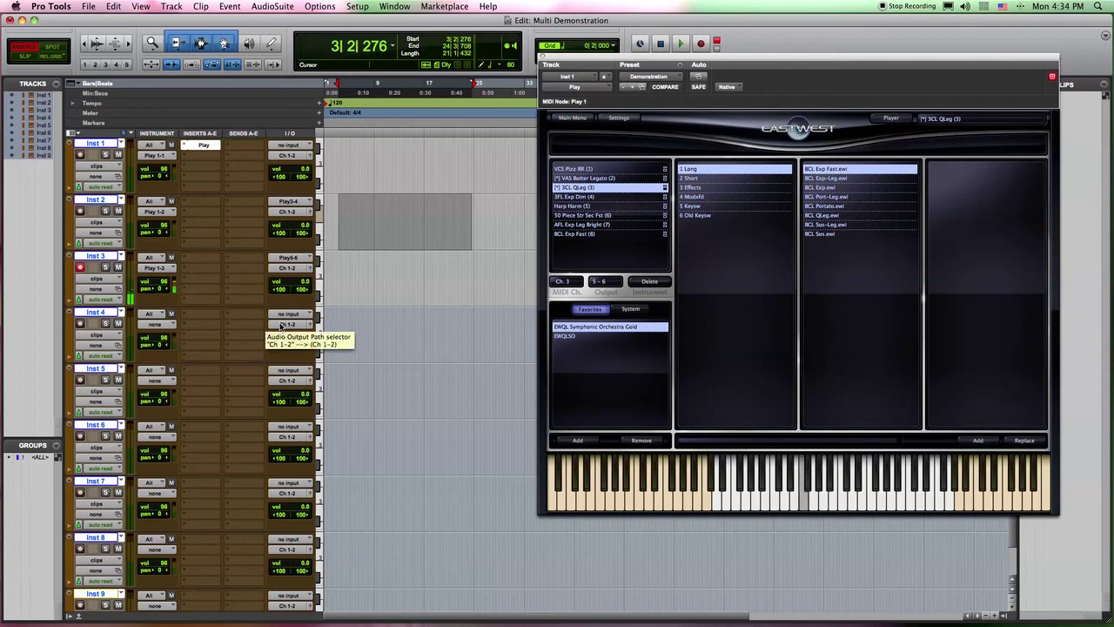
{"action": "left_click", "coordinate": [258, 271]}
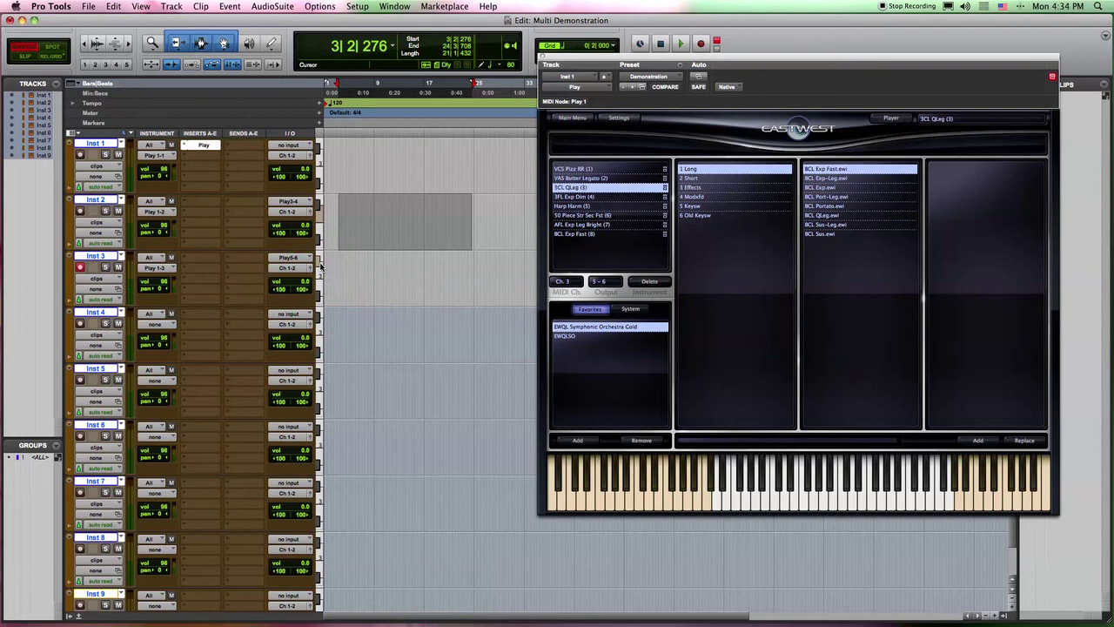
- Clear the instrument MIDI output to none on every track
{"action": "mouse_move", "coordinate": [169, 241]}
{"action": "left_mouse_down"}
{"action": "mouse_move", "coordinate": [199, 255]}
{"action": "mouse_move", "coordinate": [181, 270]}
{"action": "left_mouse_up"}
{"action": "left_click", "coordinate": [174, 270]}
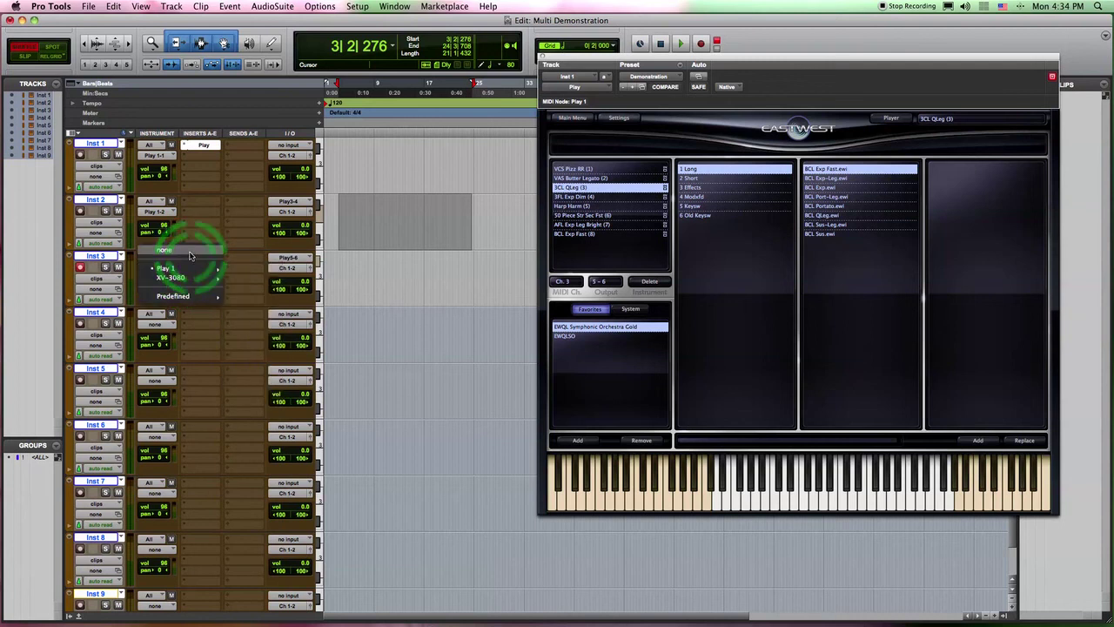
{"action": "left_click", "coordinate": [189, 252], "text": "alt"}
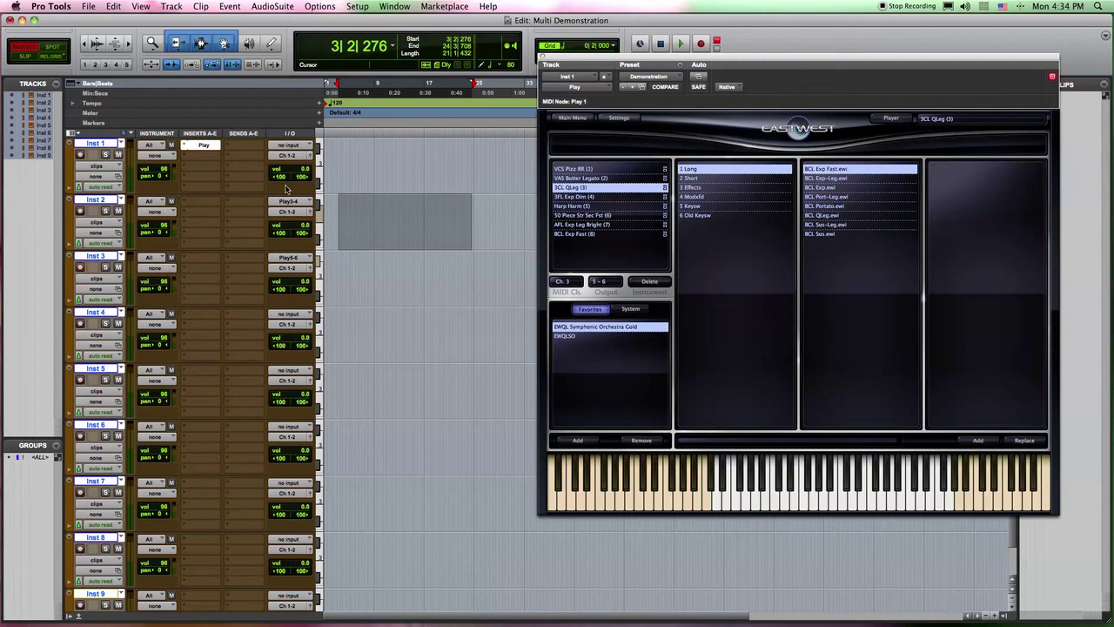
- Set all track audio inputs to no input and record-arm Inst 3
{"action": "left_click", "coordinate": [290, 201]}
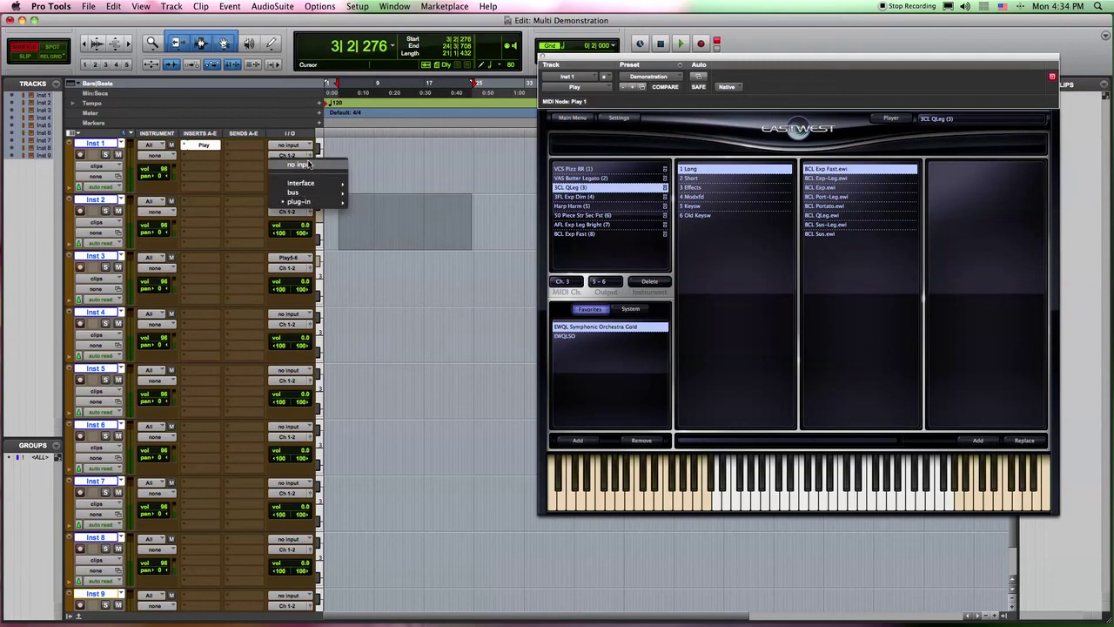
{"action": "left_click", "coordinate": [309, 162], "text": "alt"}
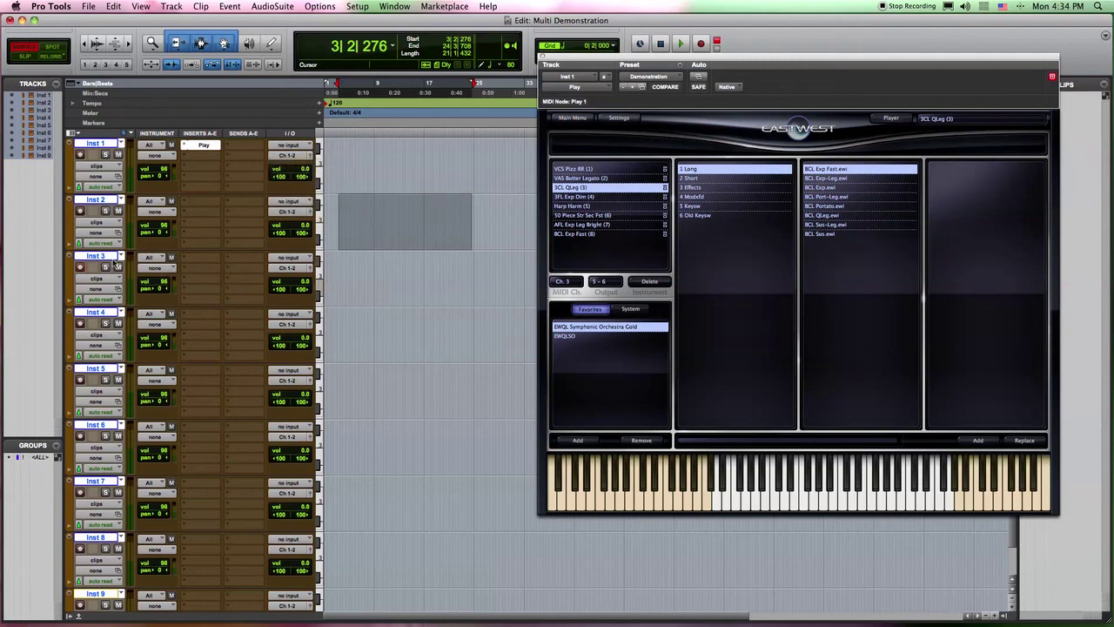
{"action": "left_click", "coordinate": [80, 267]}
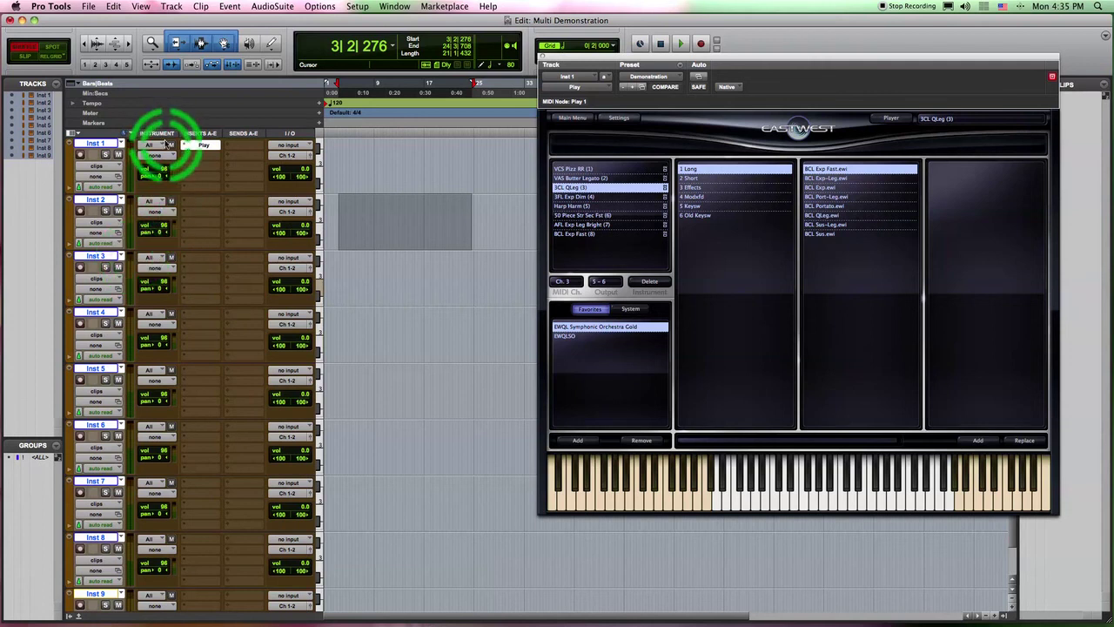
- Cascade Inst 1–9 MIDI outputs to Play 1 channels 1–9, then select and record-arm Inst 2
{"action": "left_click", "coordinate": [167, 157]}
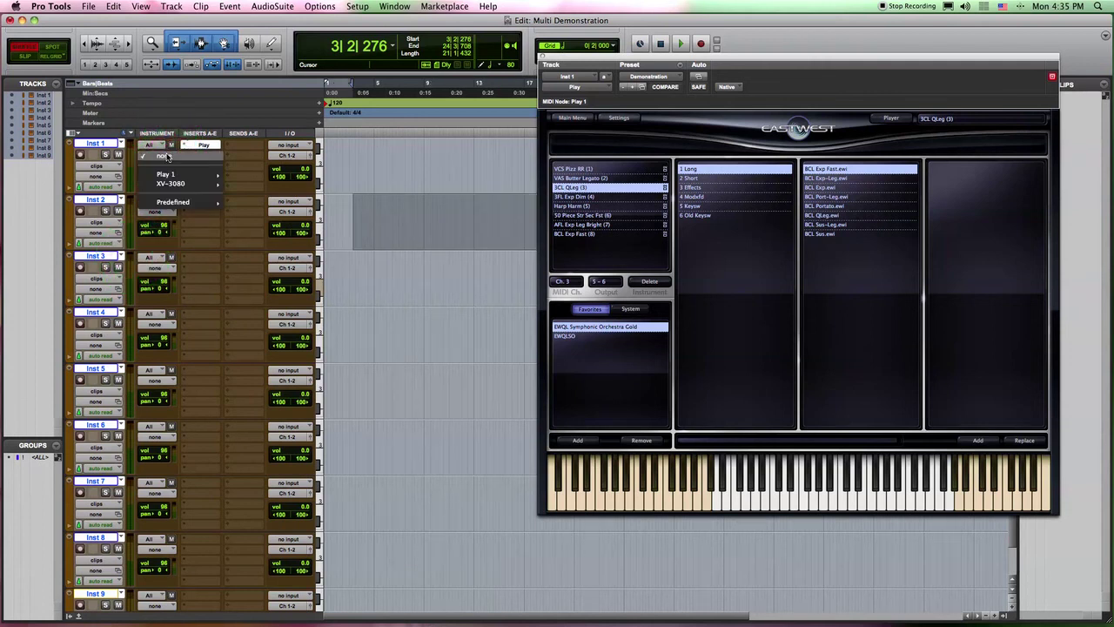
{"action": "mouse_move", "coordinate": [168, 175]}
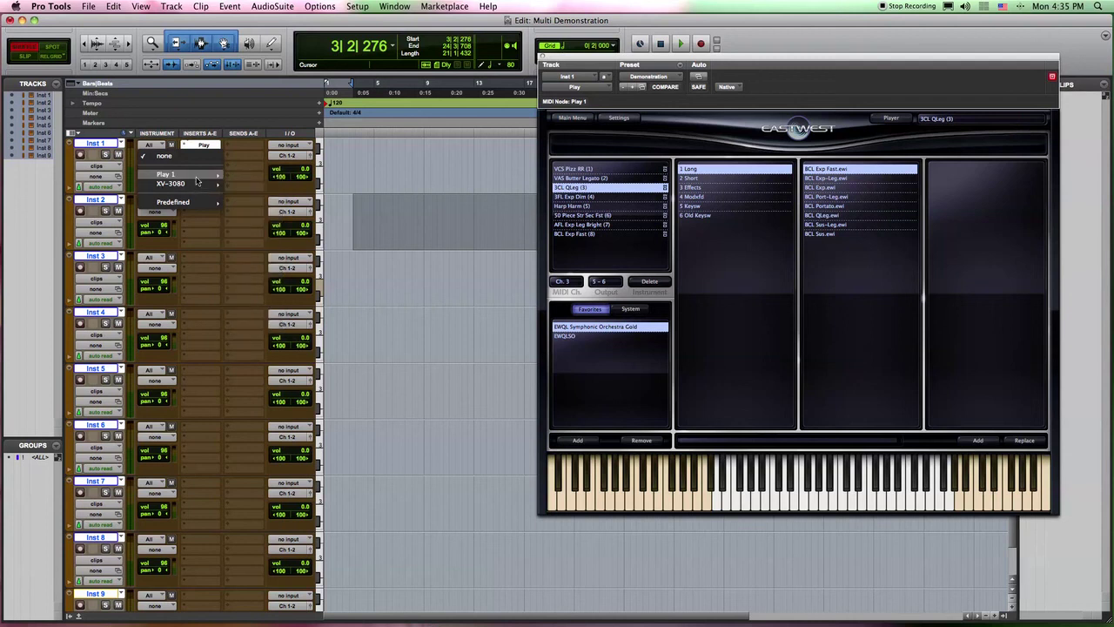
{"action": "left_click", "coordinate": [253, 175], "text": "alt+super"}
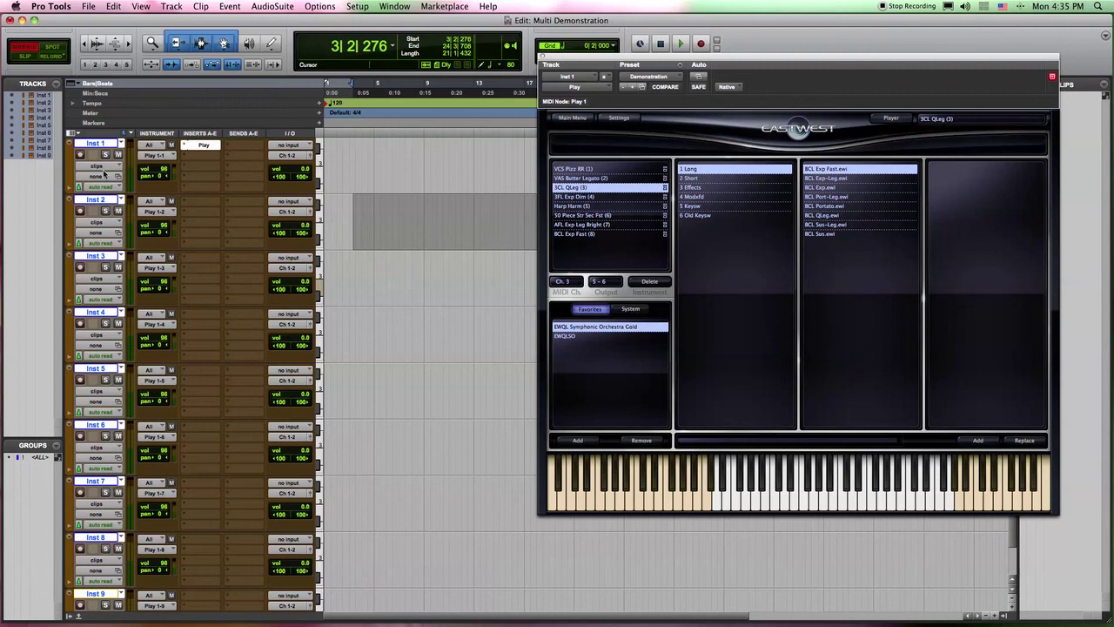
{"action": "left_click", "coordinate": [91, 200]}
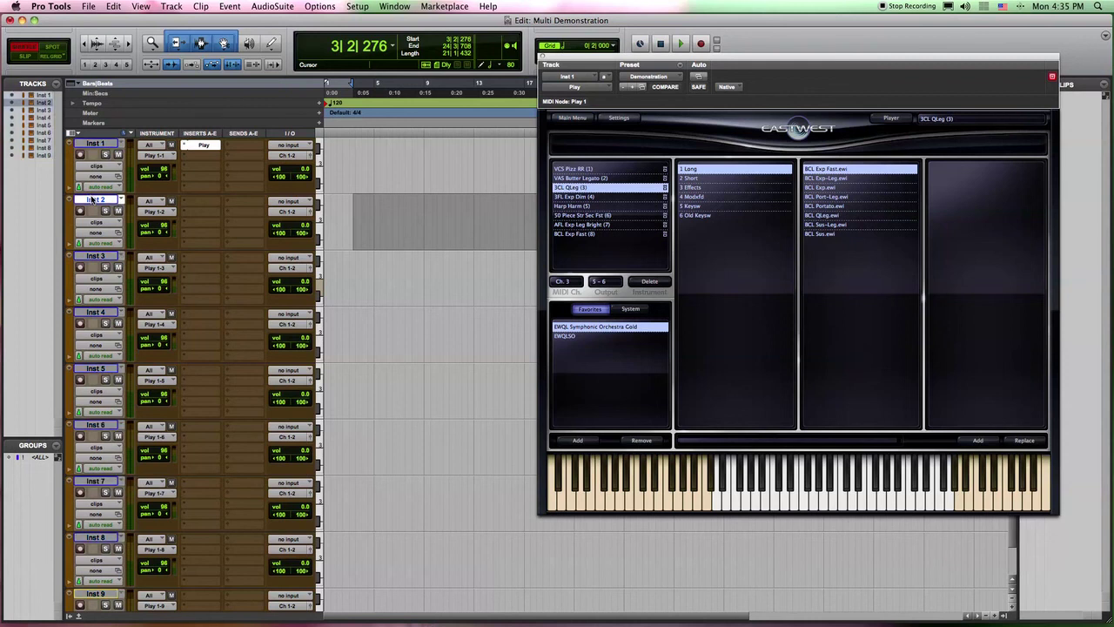
{"action": "left_click", "coordinate": [82, 209]}
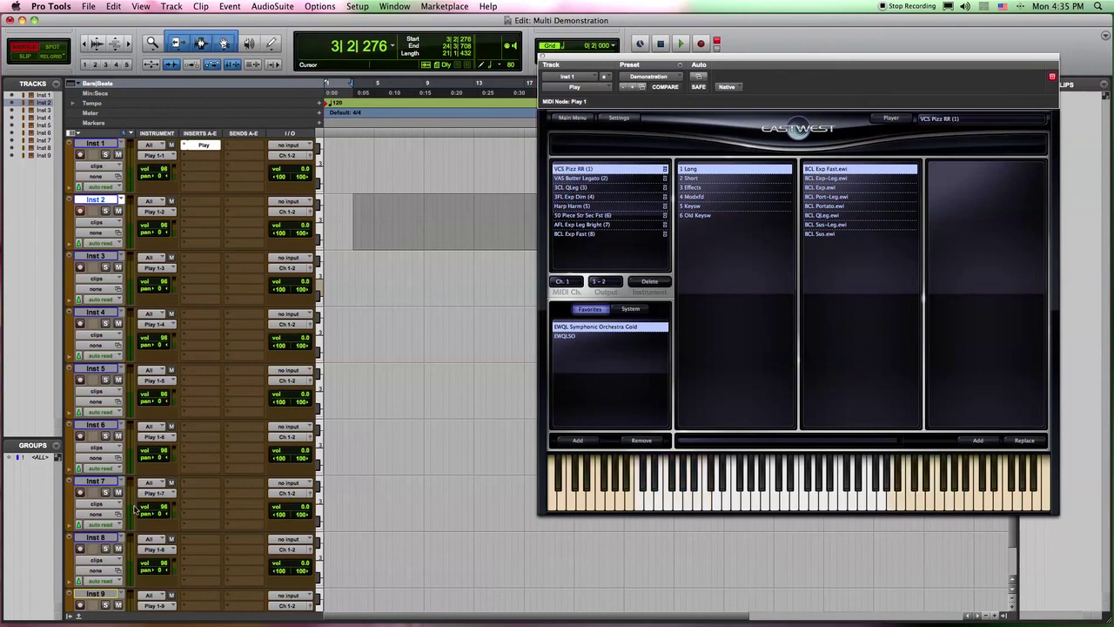
- Select Inst 1 and Inst 2, and record-arm Inst 1 to hear its patch
{"action": "left_click", "coordinate": [96, 145]}
{"action": "left_click", "coordinate": [99, 199]}
{"action": "left_click", "coordinate": [80, 154]}
{"action": "scroll", "coordinate": [105, 239], "scroll_direction": "down", "scroll_amount": 1}
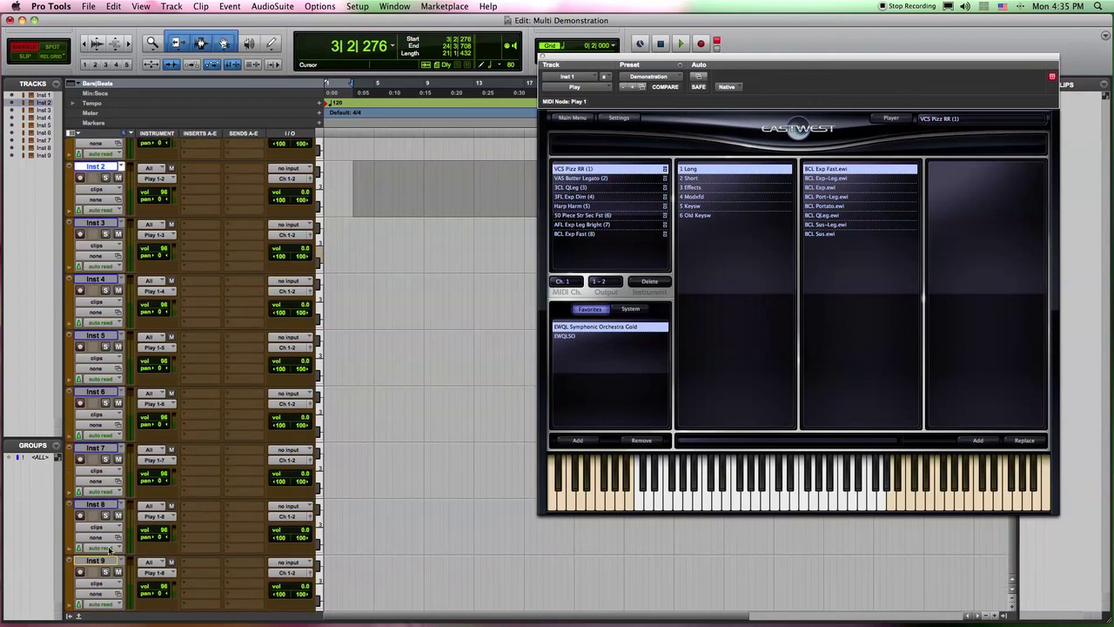
{"action": "scroll", "coordinate": [174, 533], "scroll_direction": "up", "scroll_amount": 1}
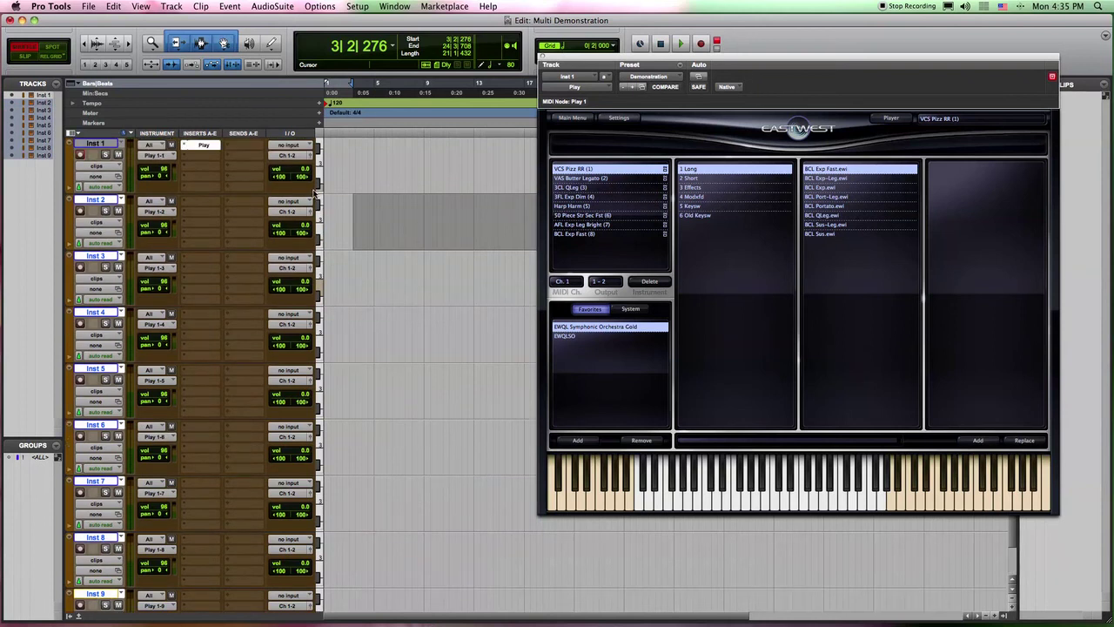
- Feed Inst 2–9 inputs from Play3-4 through Play17-18, then record-arm tracks to audition them
{"action": "left_click", "coordinate": [293, 201]}
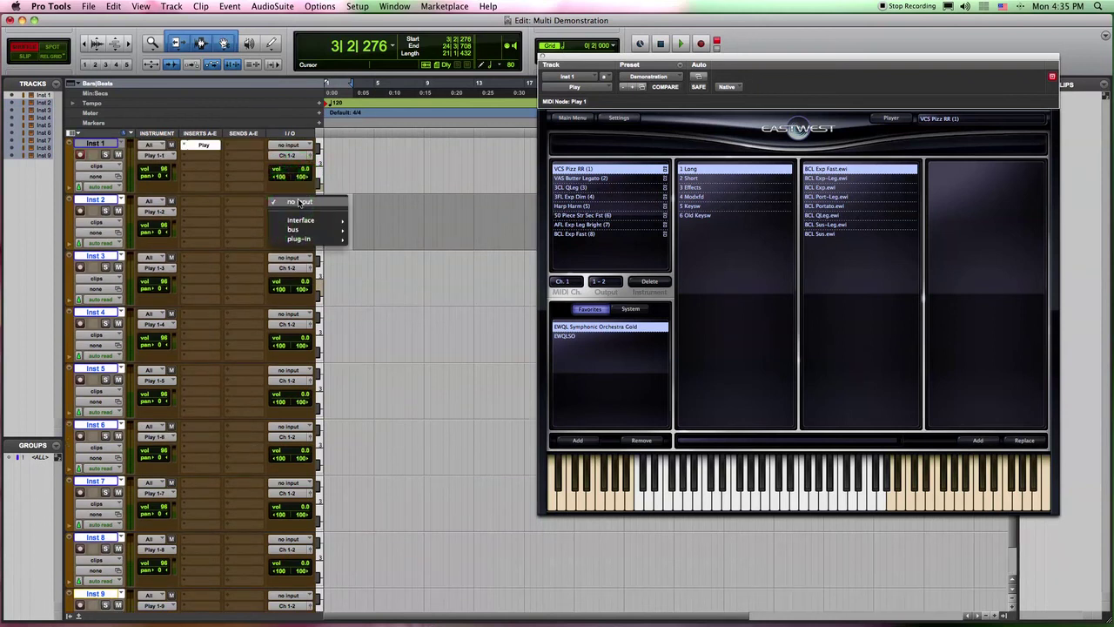
{"action": "mouse_move", "coordinate": [304, 239]}
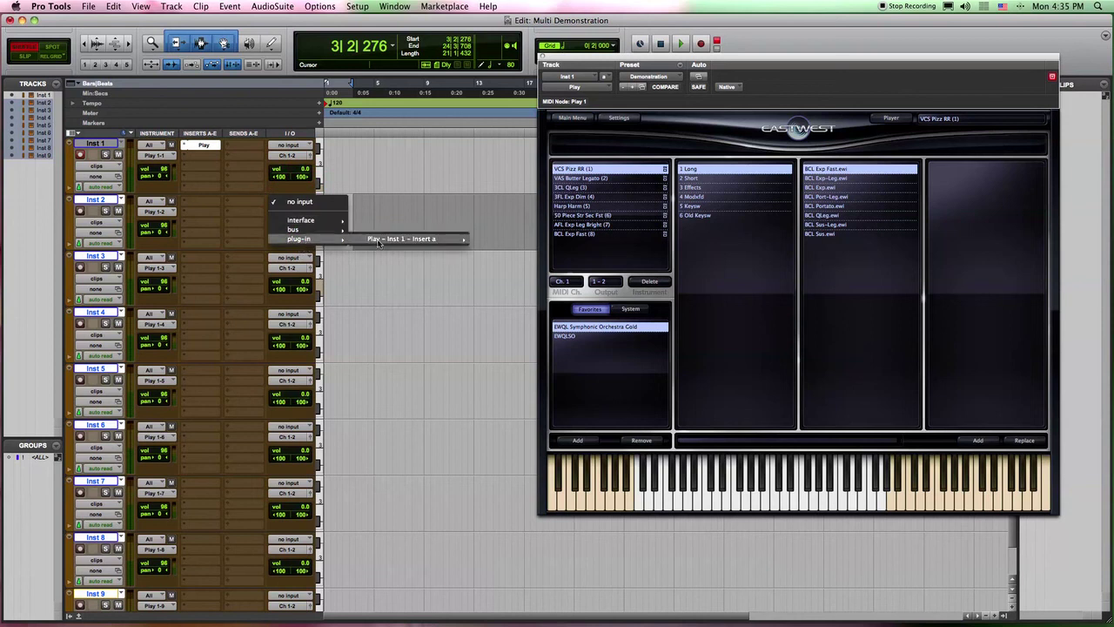
{"action": "mouse_move", "coordinate": [383, 240]}
{"action": "left_click", "coordinate": [493, 248], "text": "alt+super"}
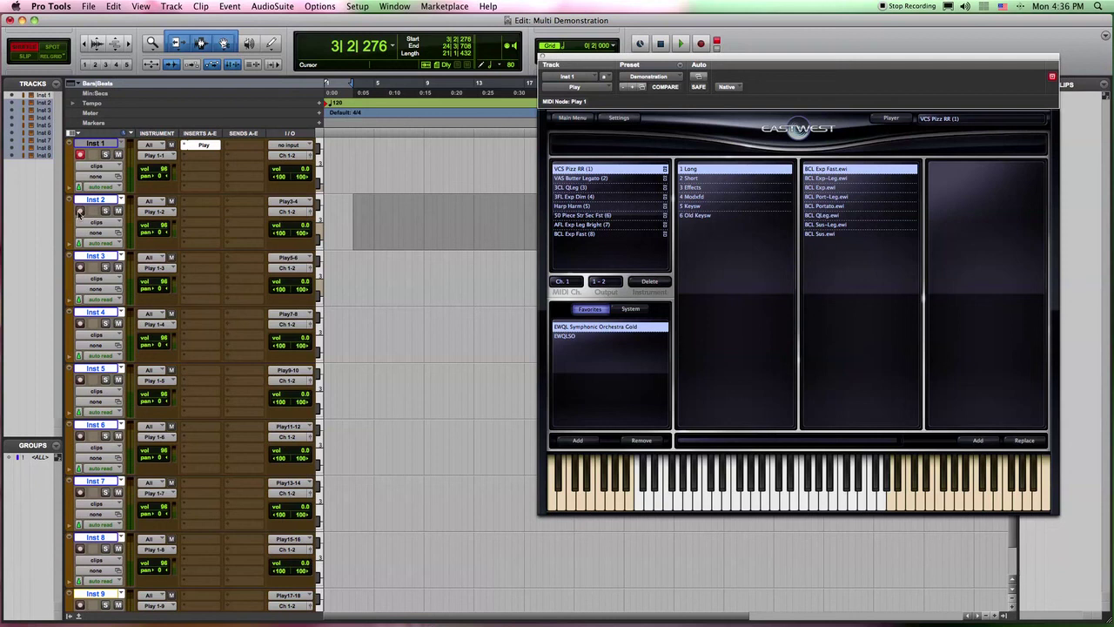
{"action": "left_click", "coordinate": [80, 210]}
{"action": "left_click", "coordinate": [80, 267]}
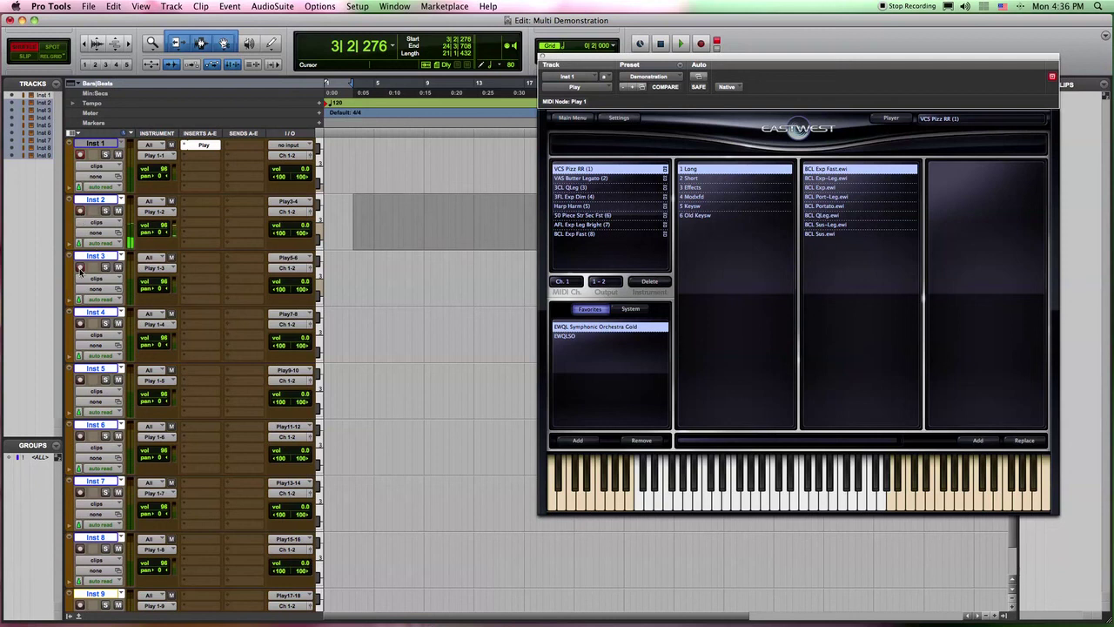
{"action": "left_click", "coordinate": [80, 324]}
- Record-arm Inst 4 and route Play's 3FL Exp Dim patch to output pair 7-8
{"action": "left_click", "coordinate": [80, 323]}
{"action": "left_click", "coordinate": [592, 198]}
{"action": "left_click", "coordinate": [605, 281]}
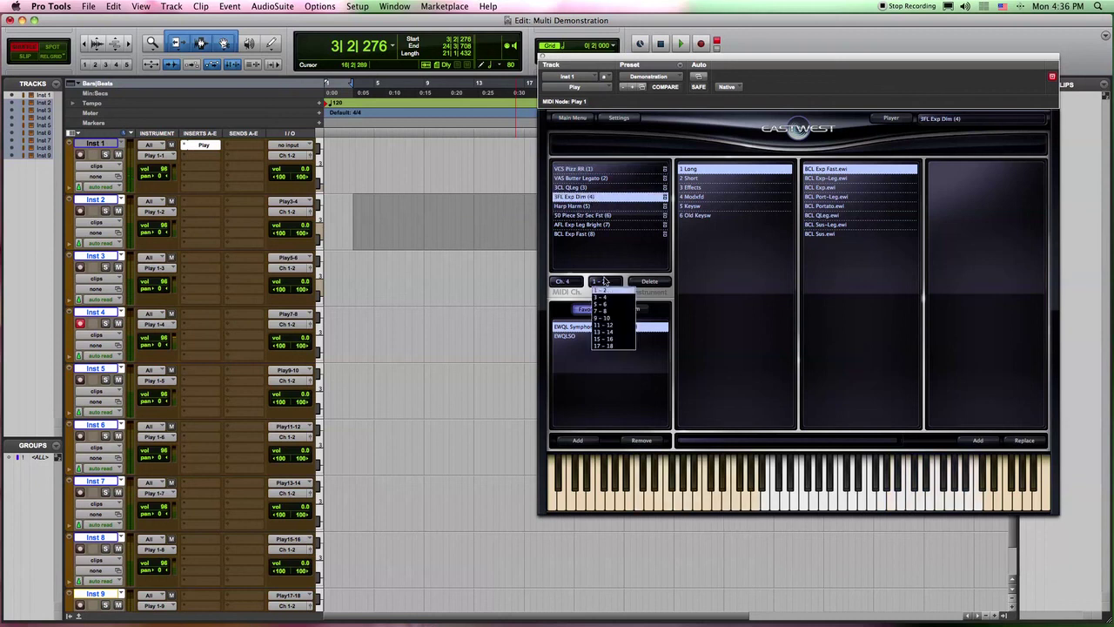
{"action": "left_click", "coordinate": [605, 315]}
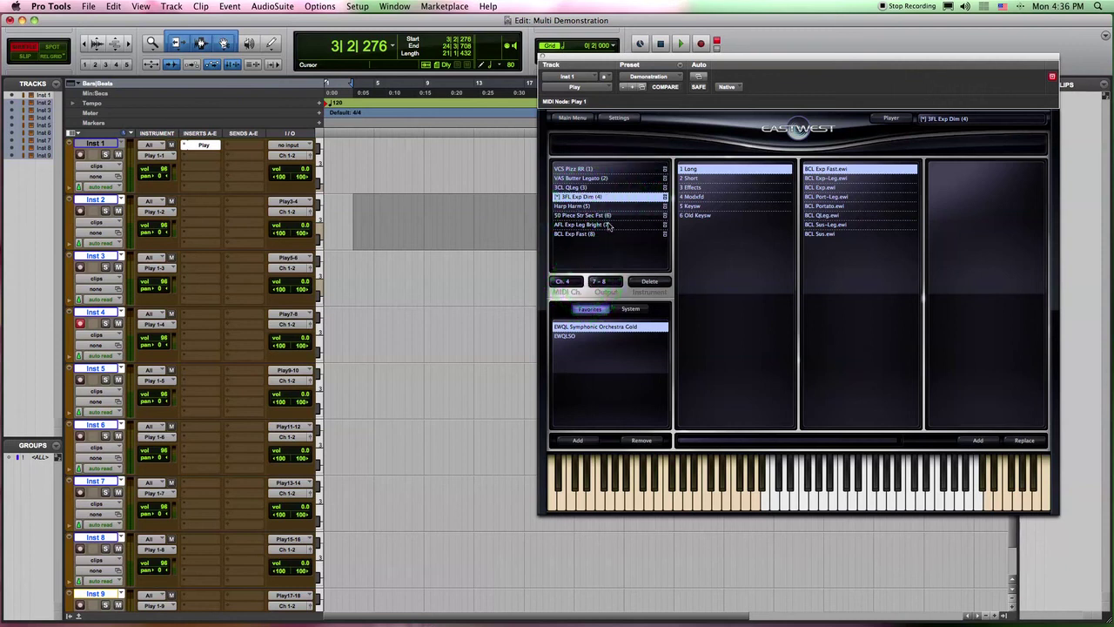
{"action": "left_click", "coordinate": [602, 281]}
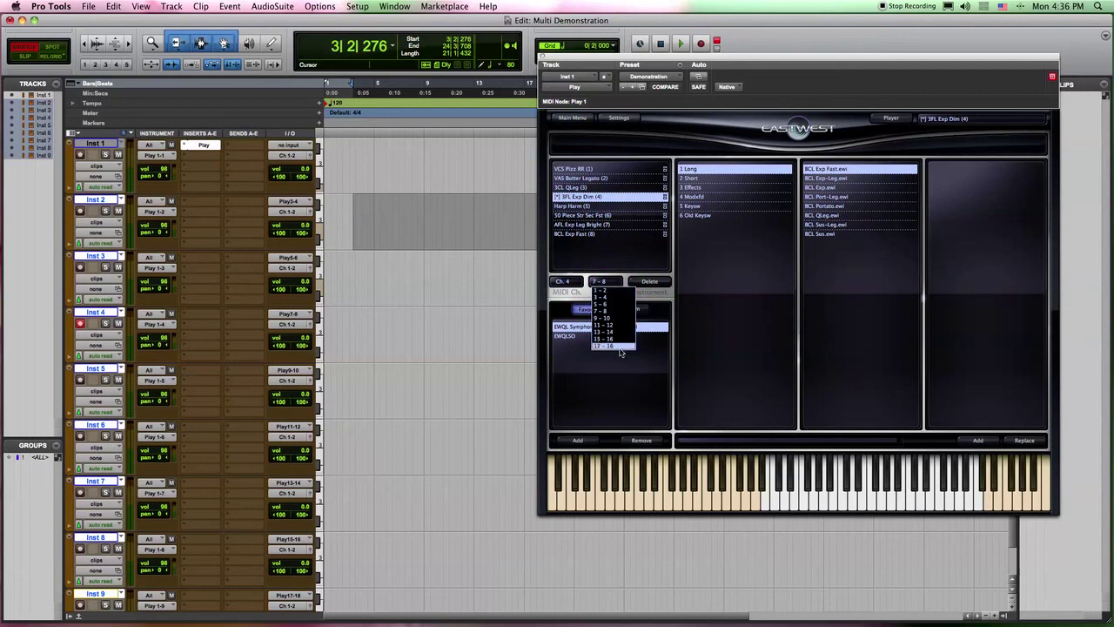
{"action": "left_click", "coordinate": [609, 250]}
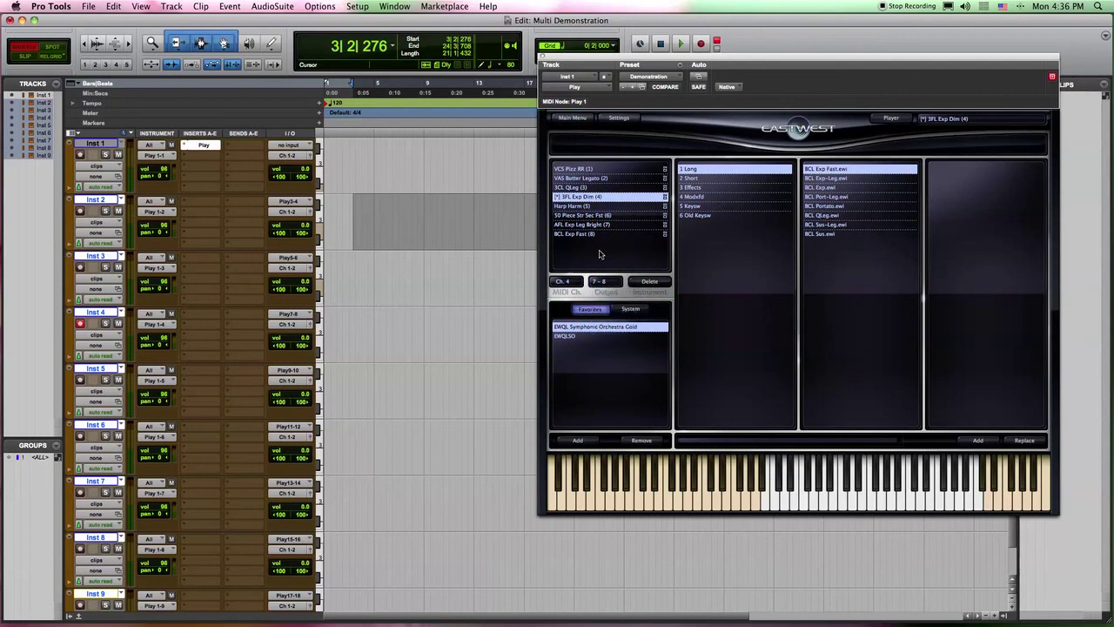